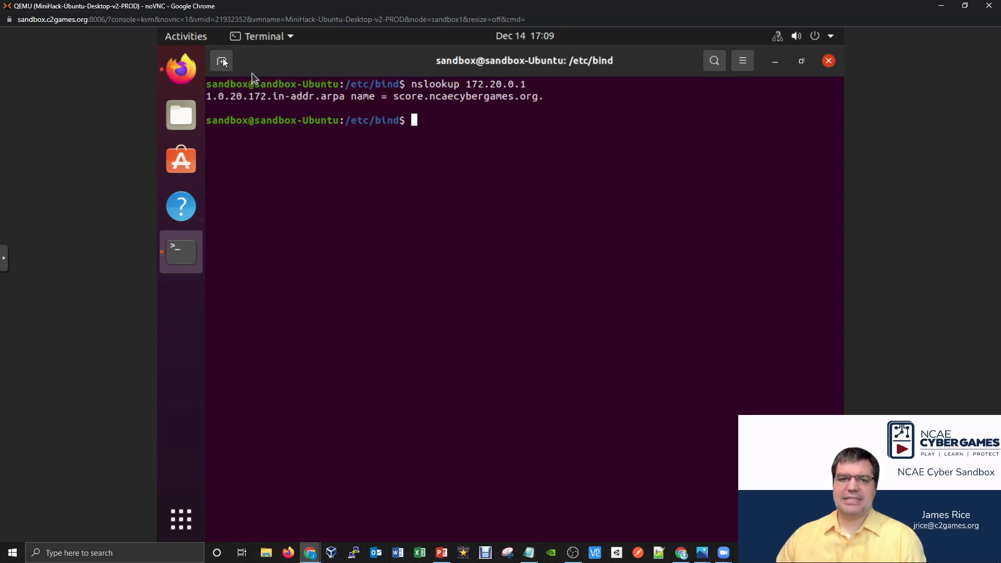
Bring Firefox with the Team 8 C2Games dashboard and Minihack Tier 1 diagram to the front.
click(184, 72)
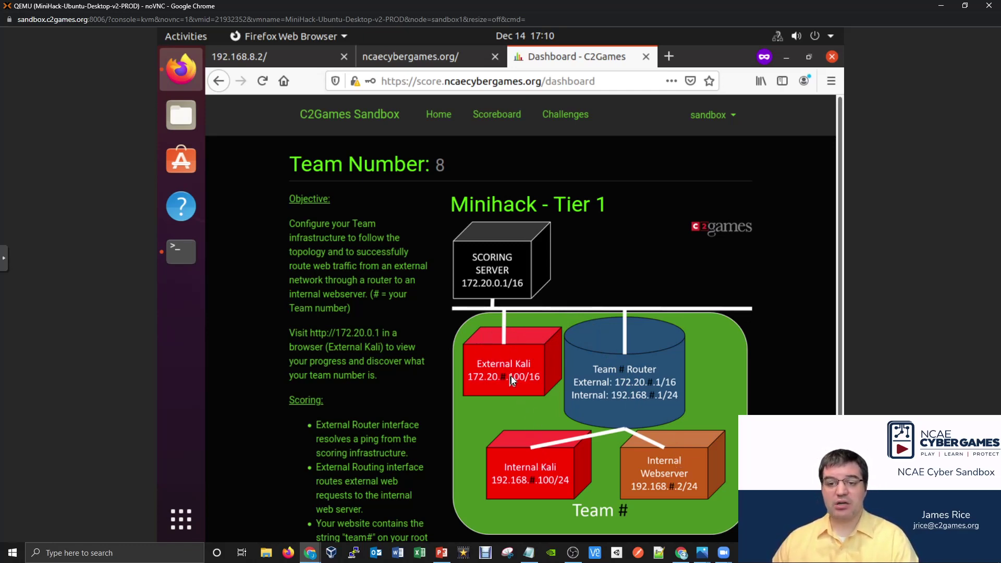
Switch to the Kali-External console and log in with the account password.
mouse_move(309, 553)
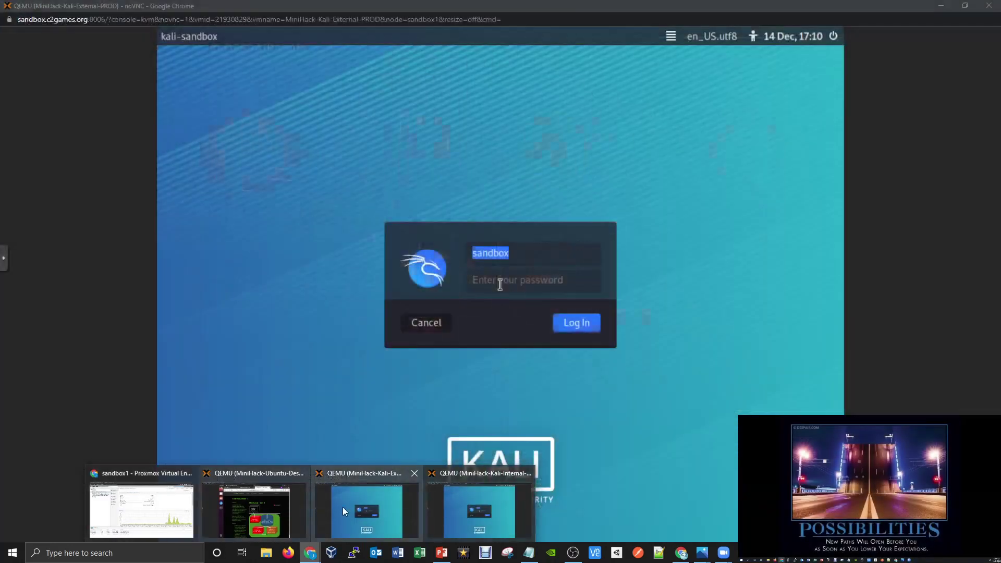
click(342, 507)
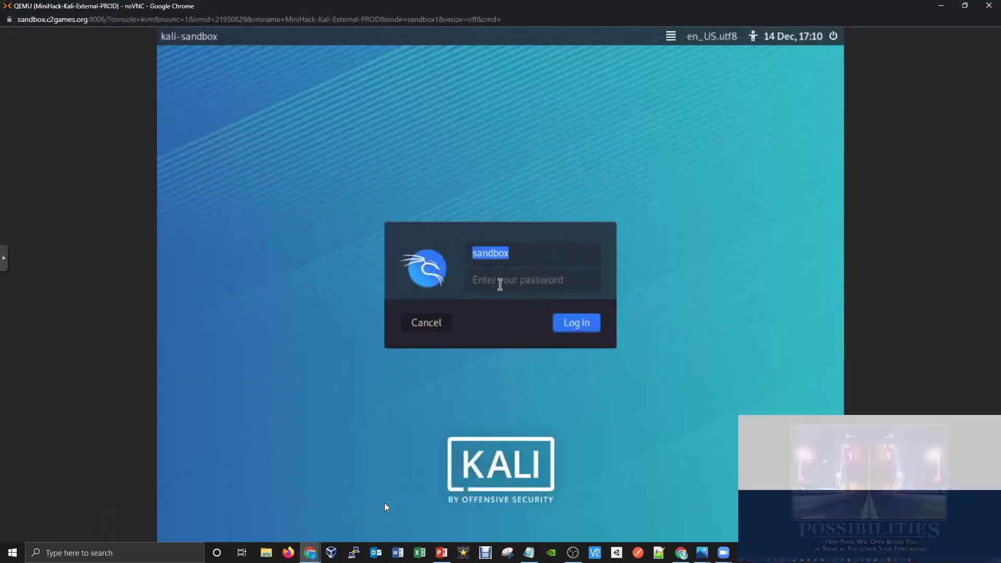
click(541, 279)
text(sandbox)
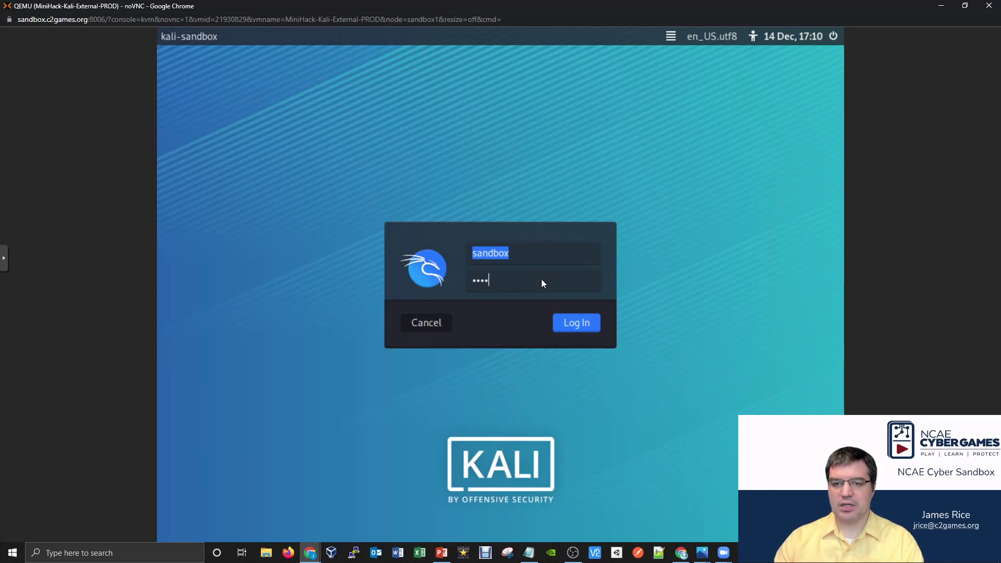
key(Return)
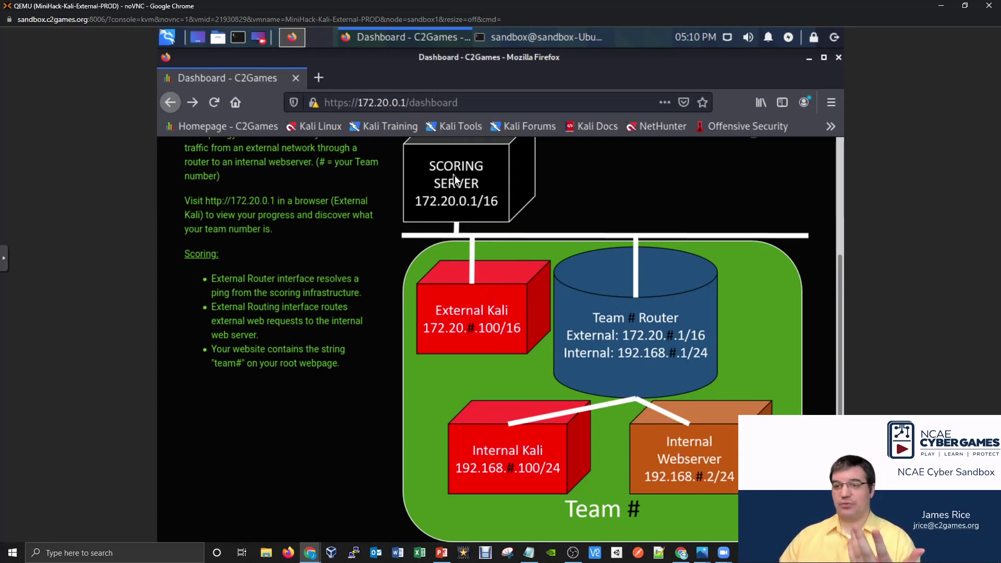
Minimize the dashboard, exit the SSH session to Ubuntu, and clear the Kali terminal.
click(809, 57)
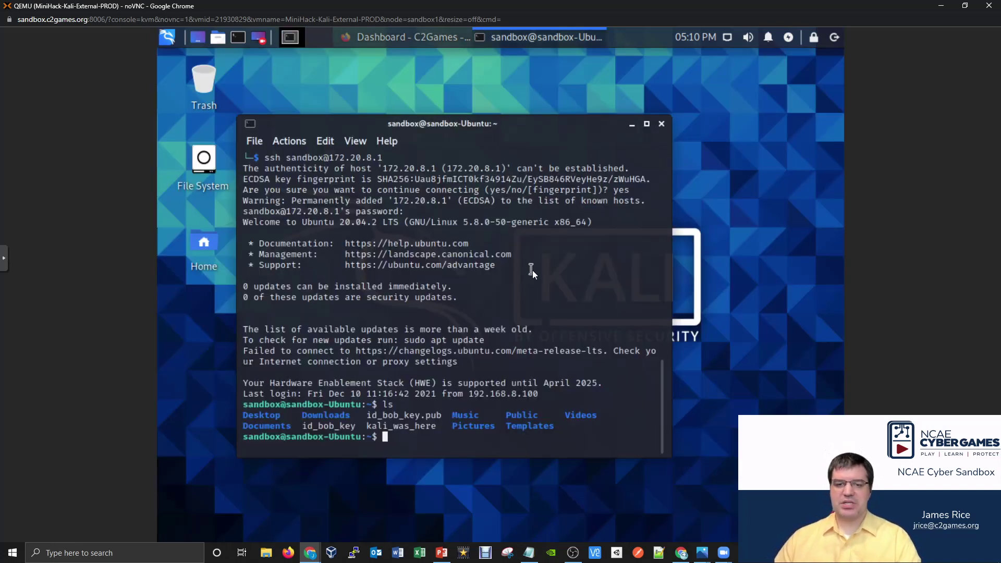
text(exit)
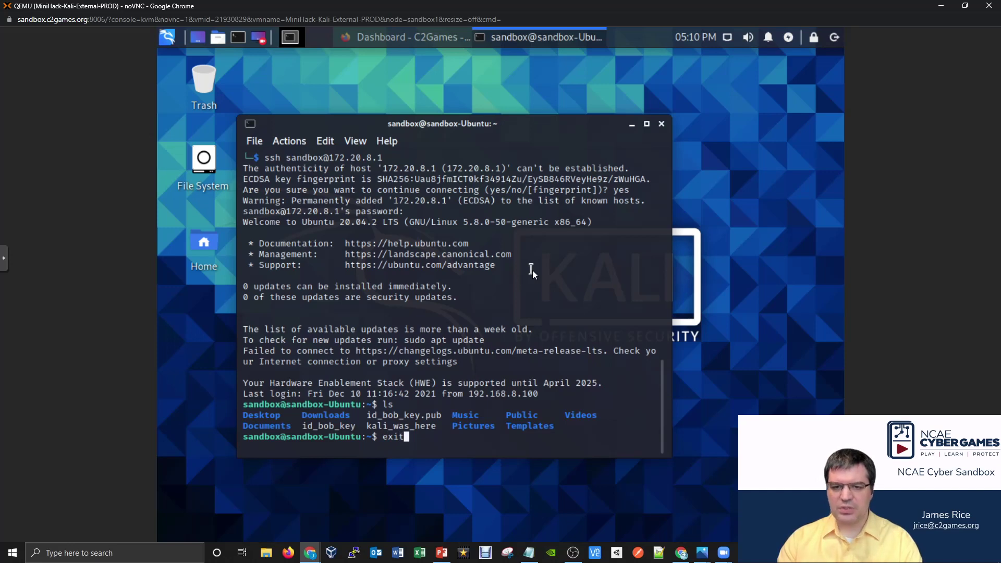
key(Return)
key(ctrl+l)
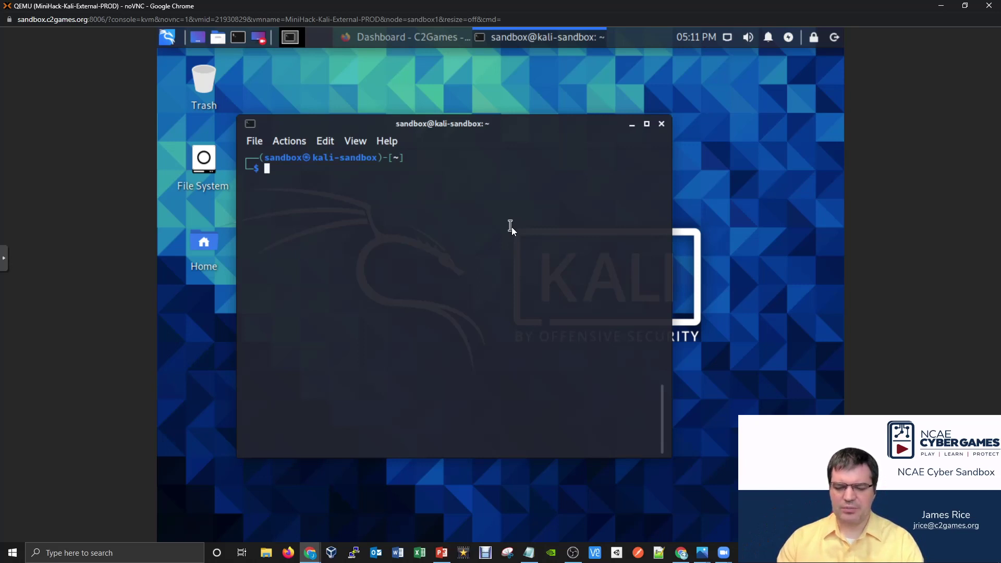
Open /etc/resolv.conf in nano with sudo, then view the dashboard's network diagram.
text(sudo n)
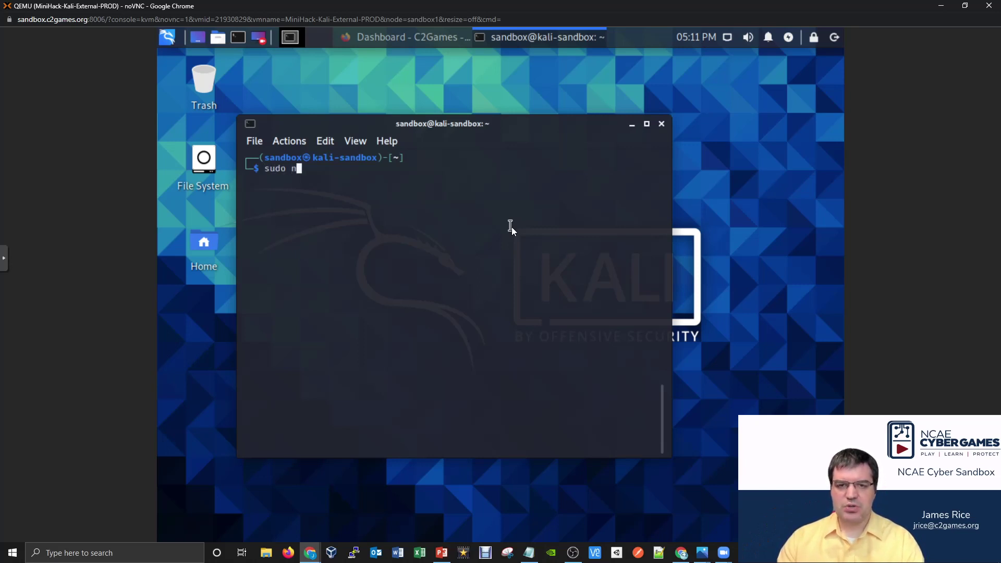
text(ano /etc/re)
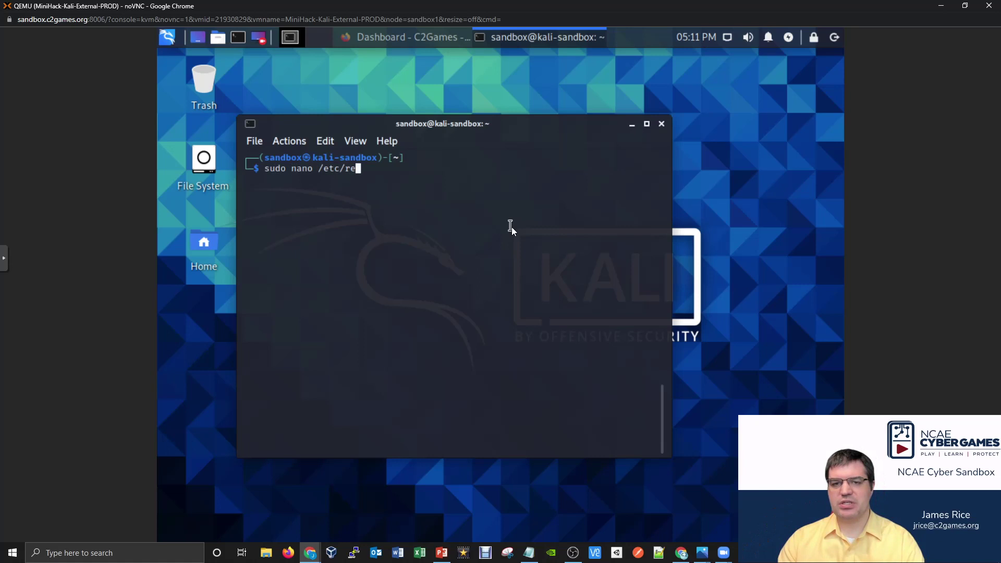
text(solv.conf)
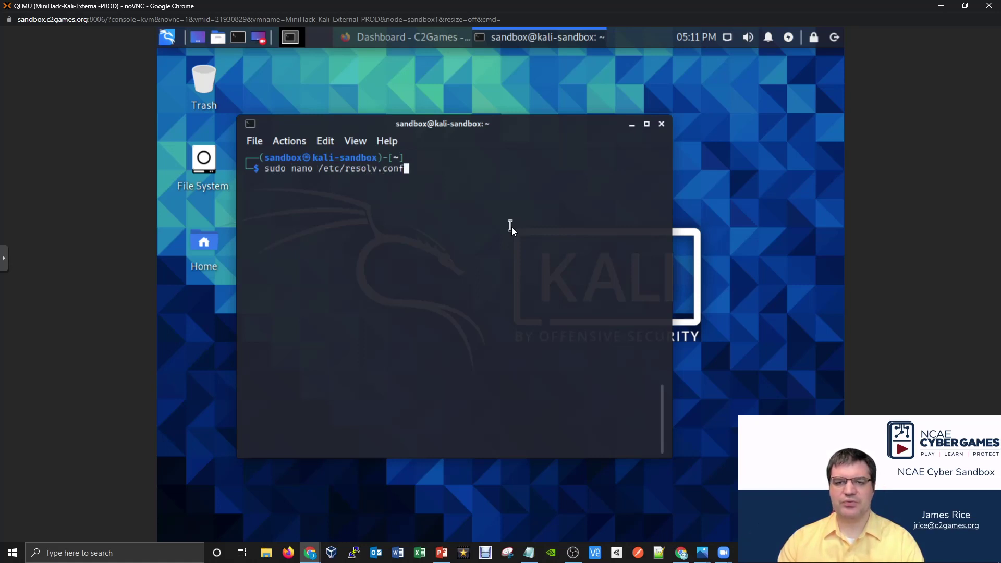
key(Return)
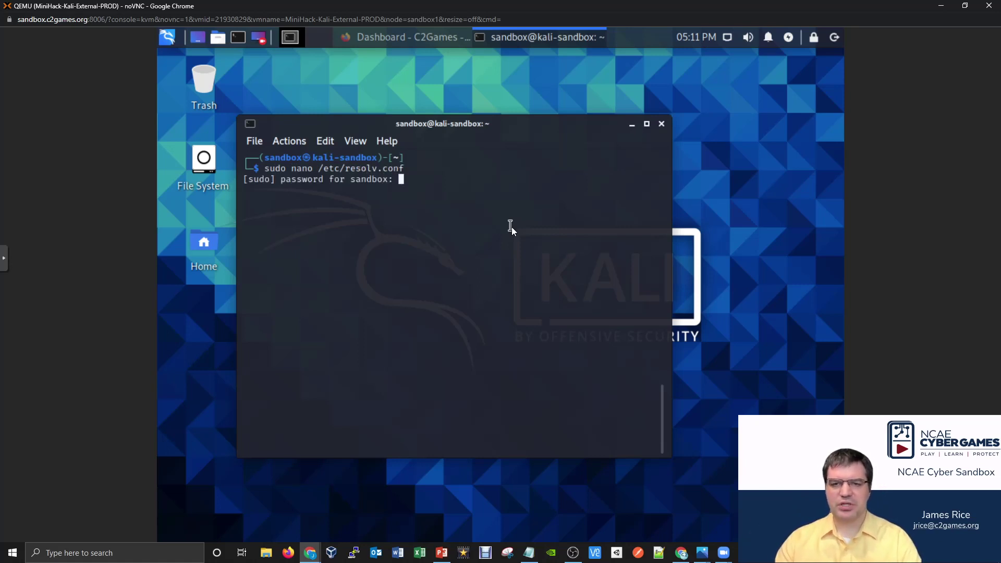
key(Return)
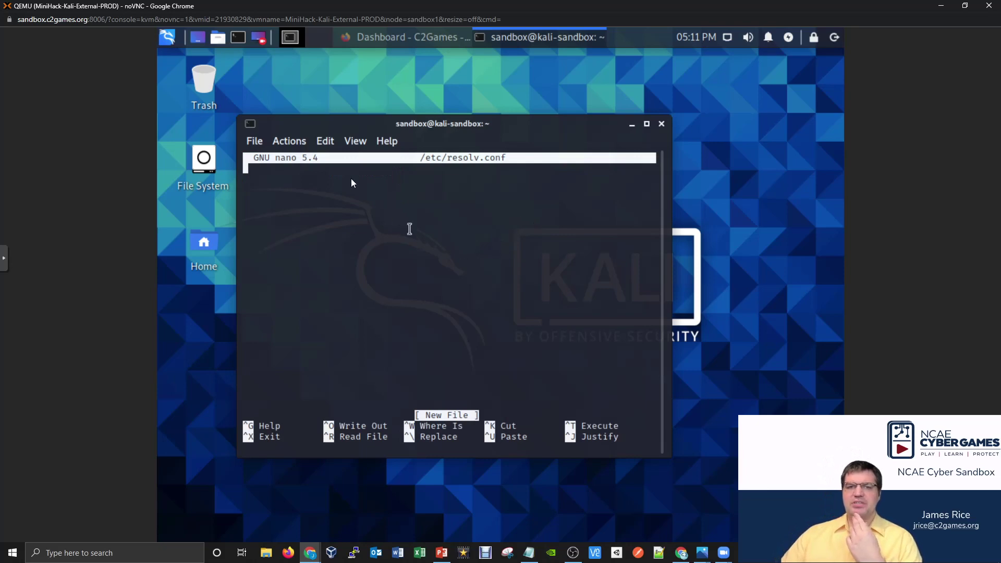
click(412, 44)
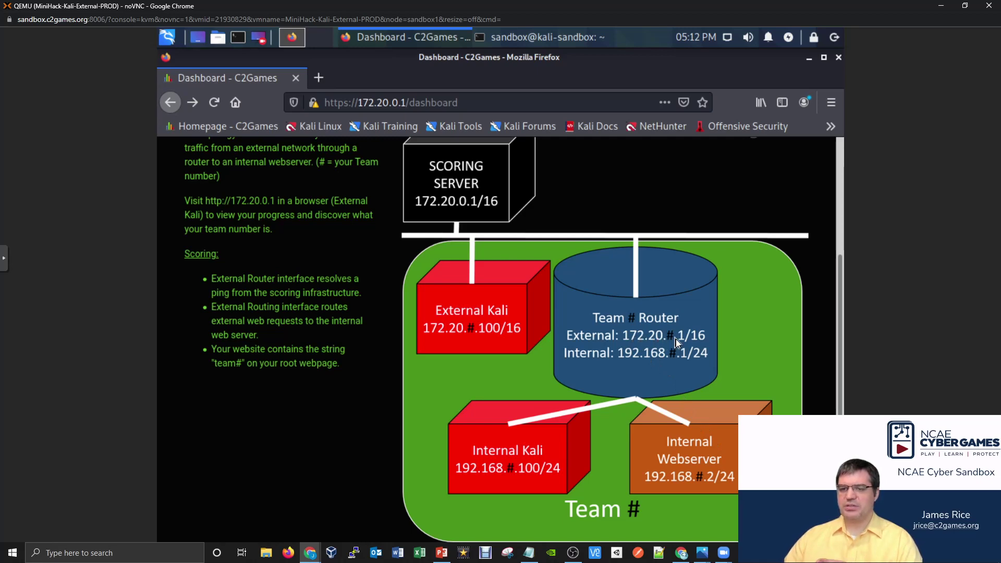
Write 'nameserver 172.20.8.1' into /etc/resolv.conf and save it, exiting nano.
click(519, 41)
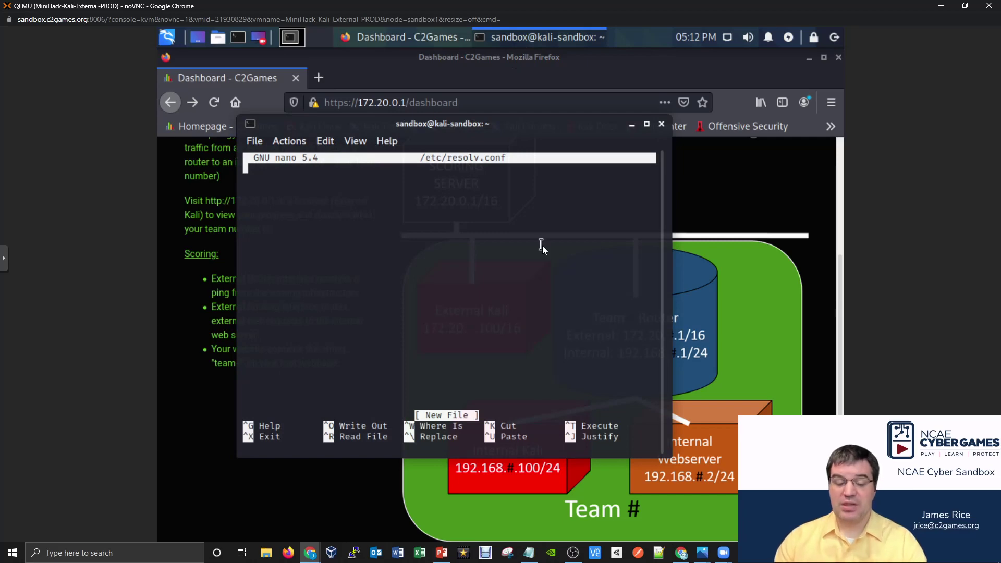
text(names)
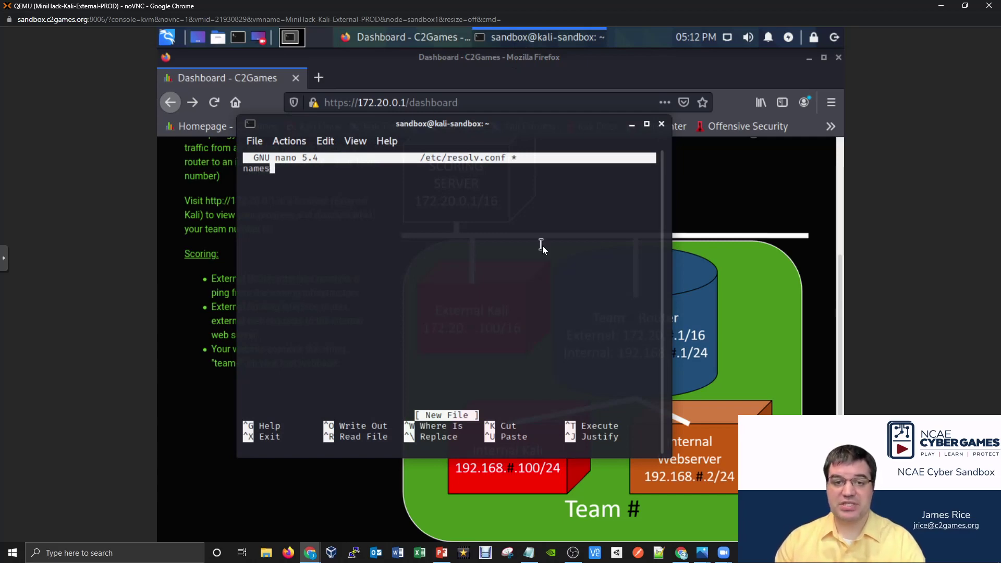
text(erver )
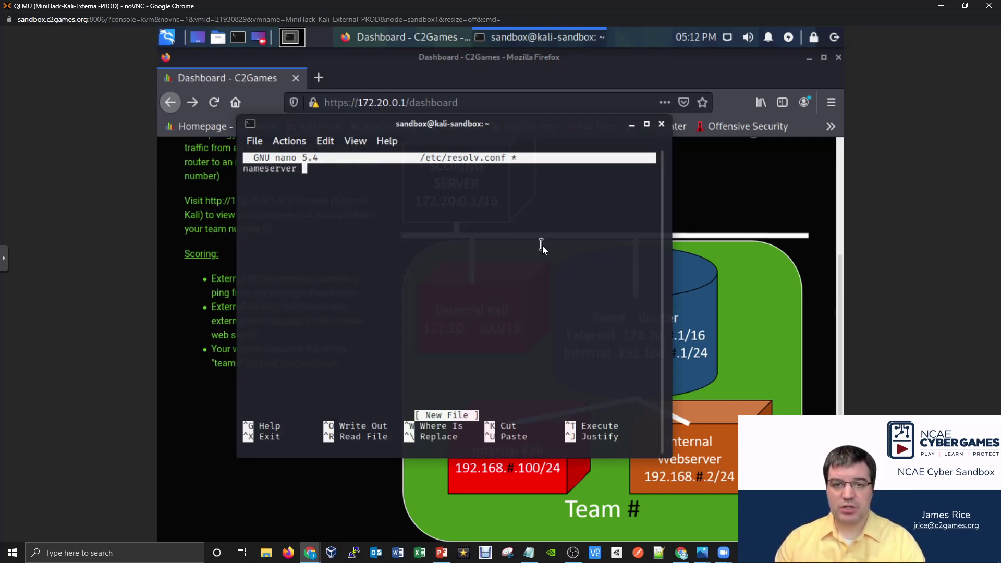
text(172.20.8.1)
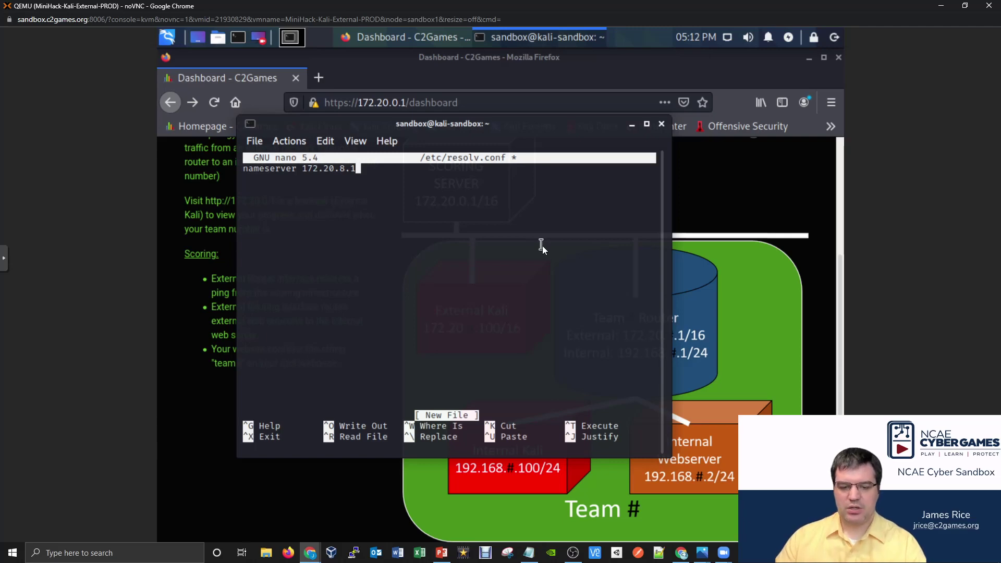
key(ctrl+x)
key(y)
key(Return)
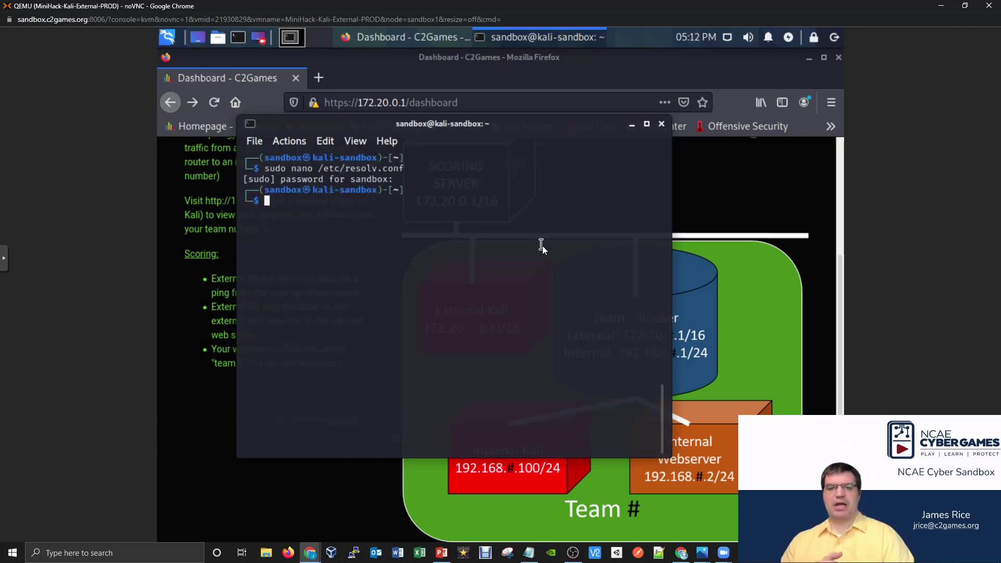
text(n)
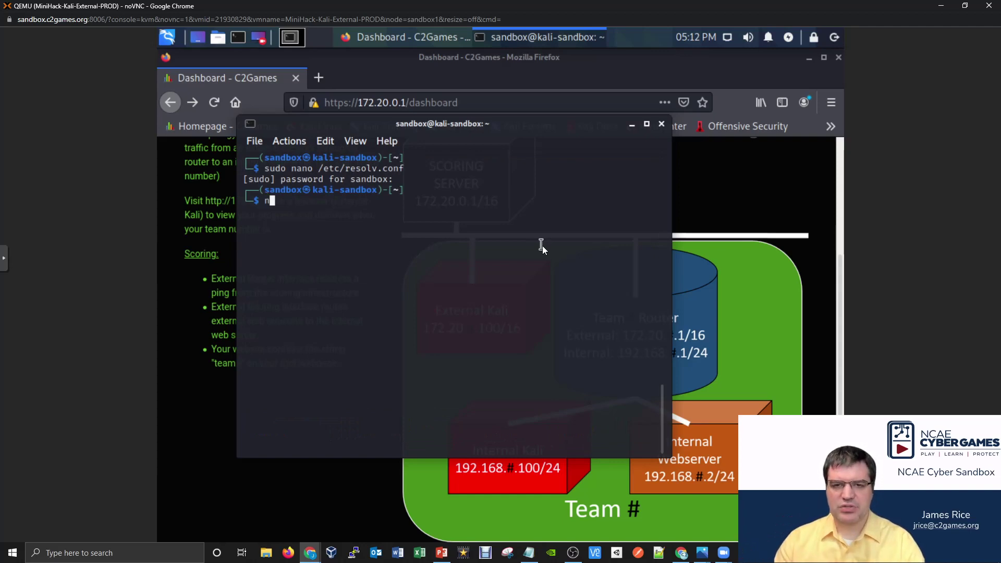
text(slooku)
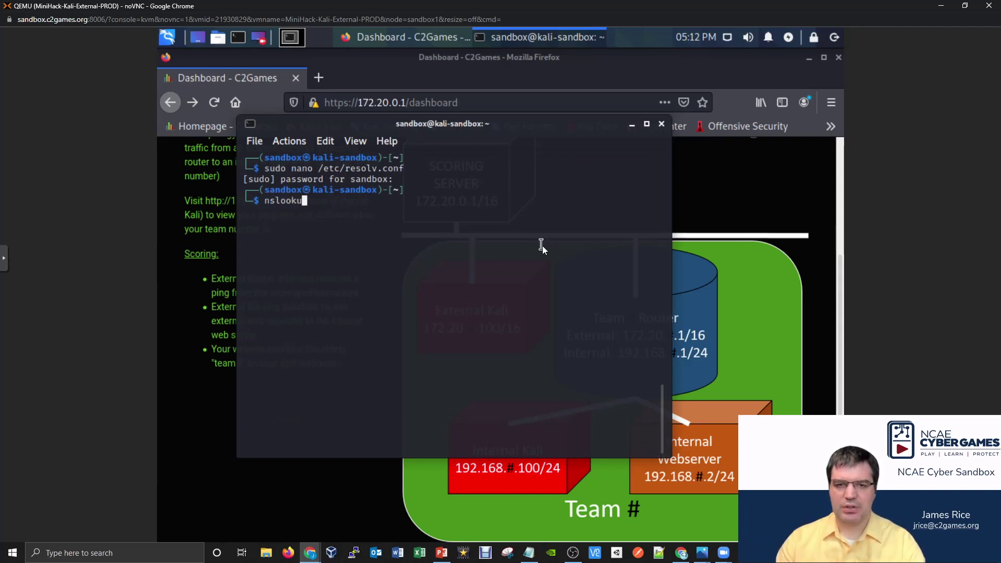
text(p www)
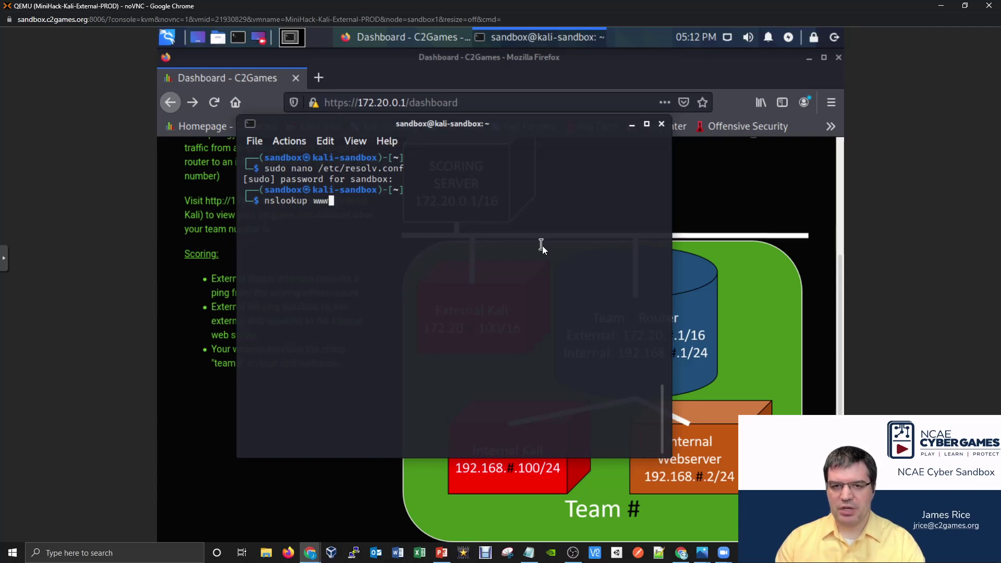
text(.ncaecyb)
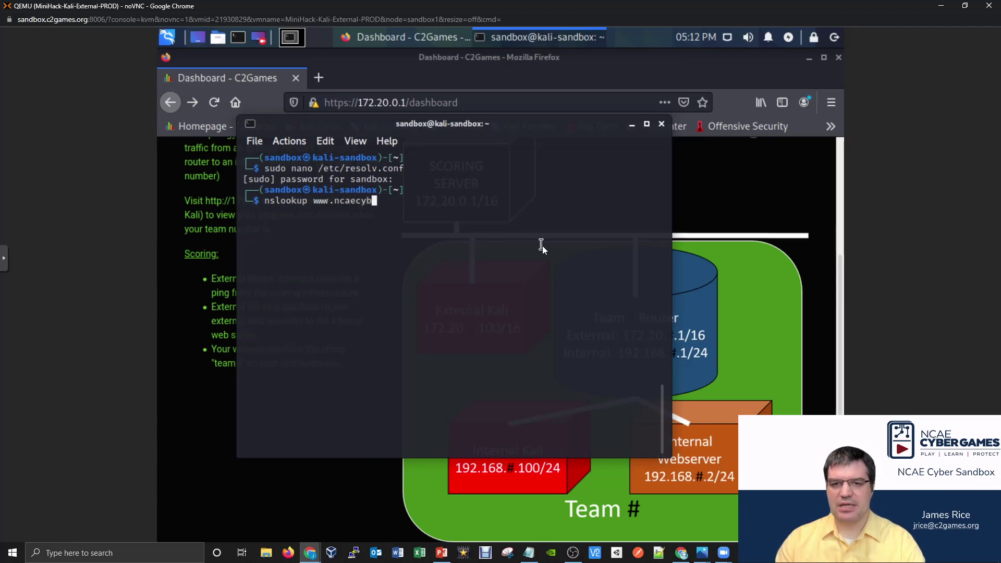
text(ergames.org)
key(Return)
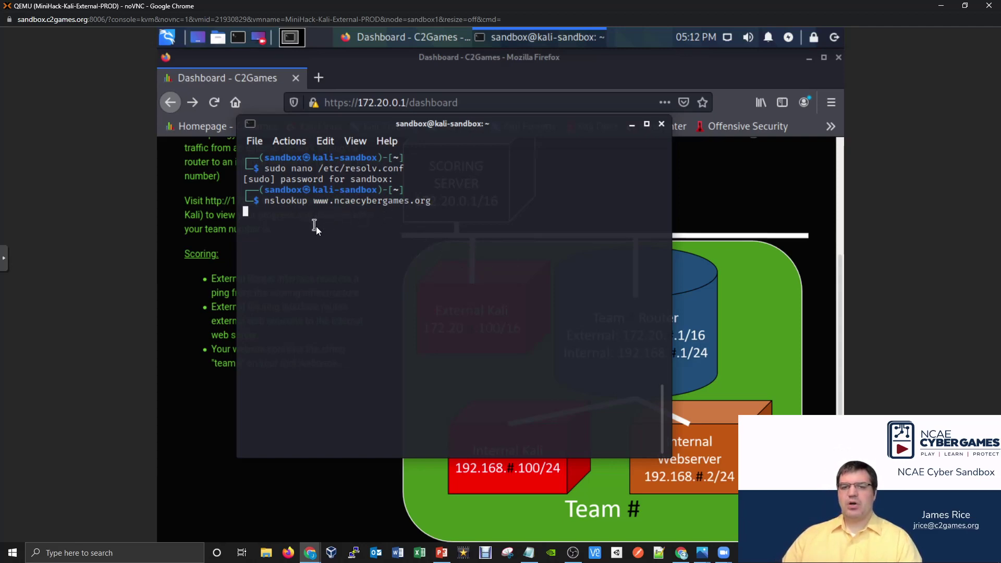
drag(443, 124, 396, 123)
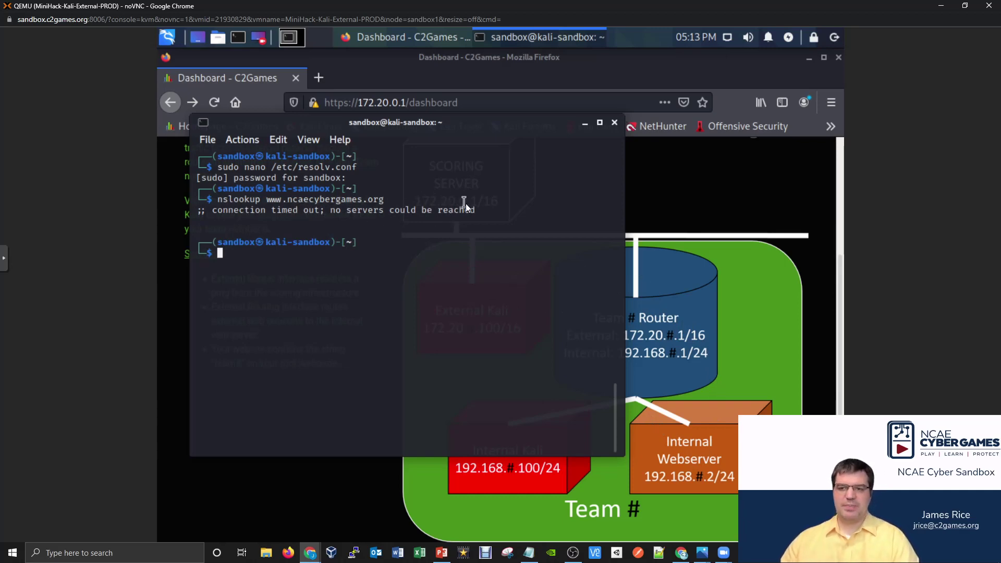
click(673, 316)
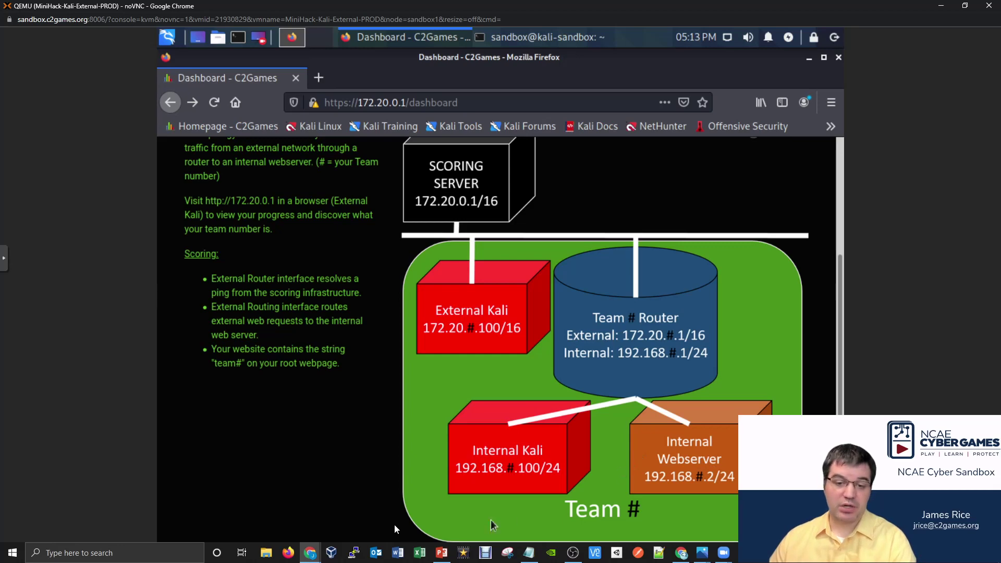
Open the CentOS router console from Proxmox full screen with noVNC Local Scaling.
click(307, 548)
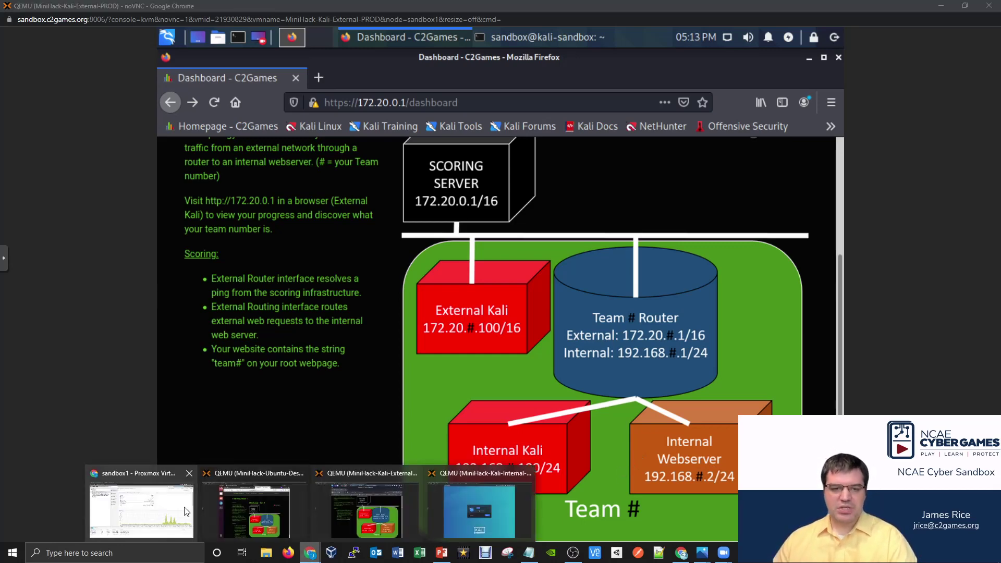
click(141, 508)
double_click(123, 133)
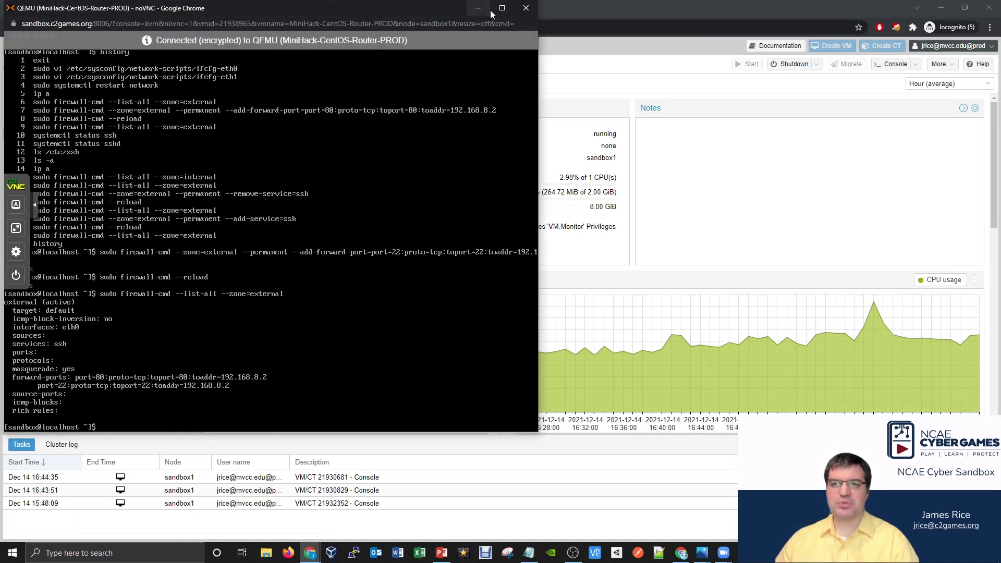
click(502, 8)
click(28, 261)
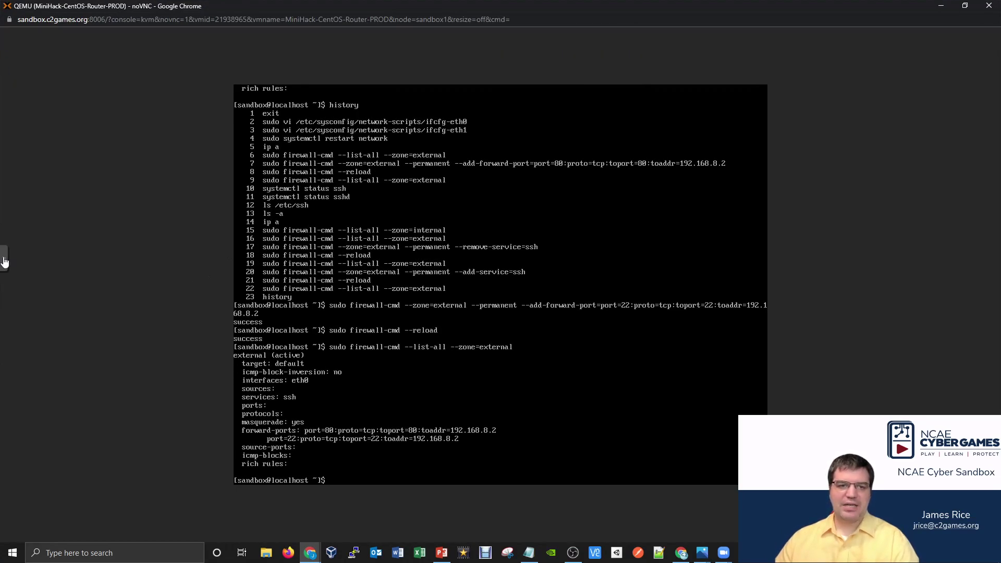
click(12, 304)
click(70, 316)
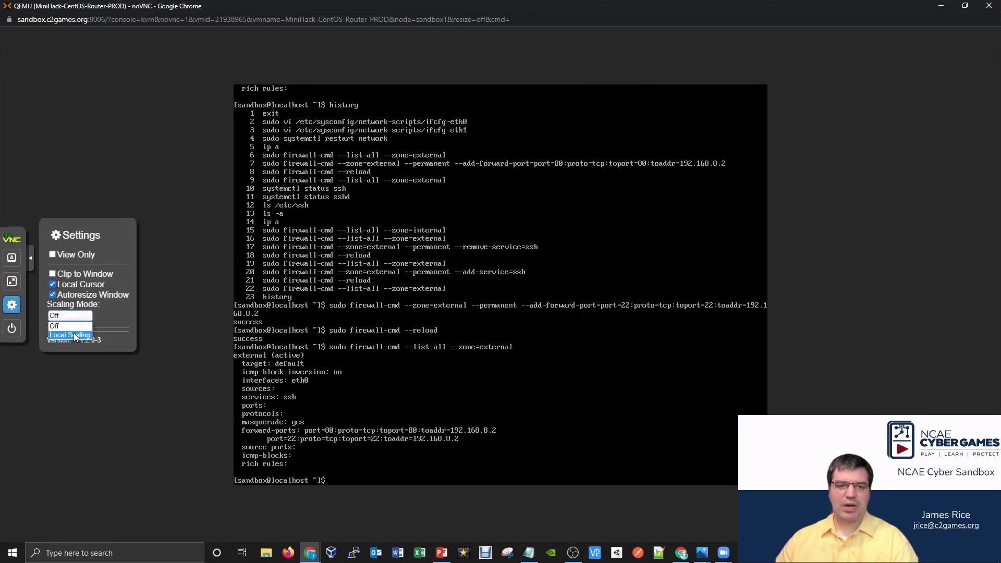
click(75, 334)
click(30, 257)
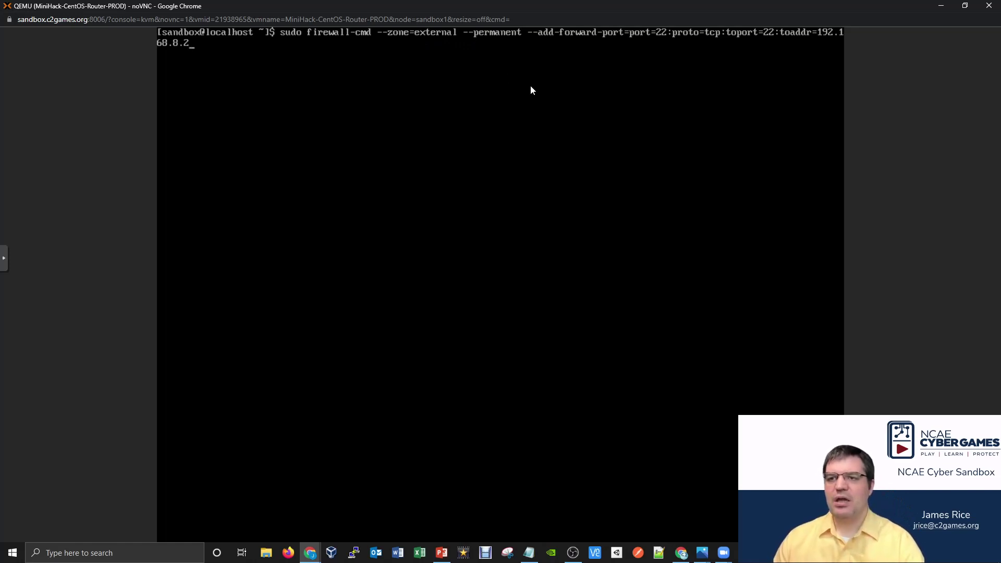
Edit the firewall-cmd forward-port rule from port 22 to port 53 and run it.
key(Left)
key(Left)
key(Left)
key(Left)
key(Left)
key(Left)
key(Left)
key(Left)
key(Left)
key(Left)
key(Left)
key(Left)
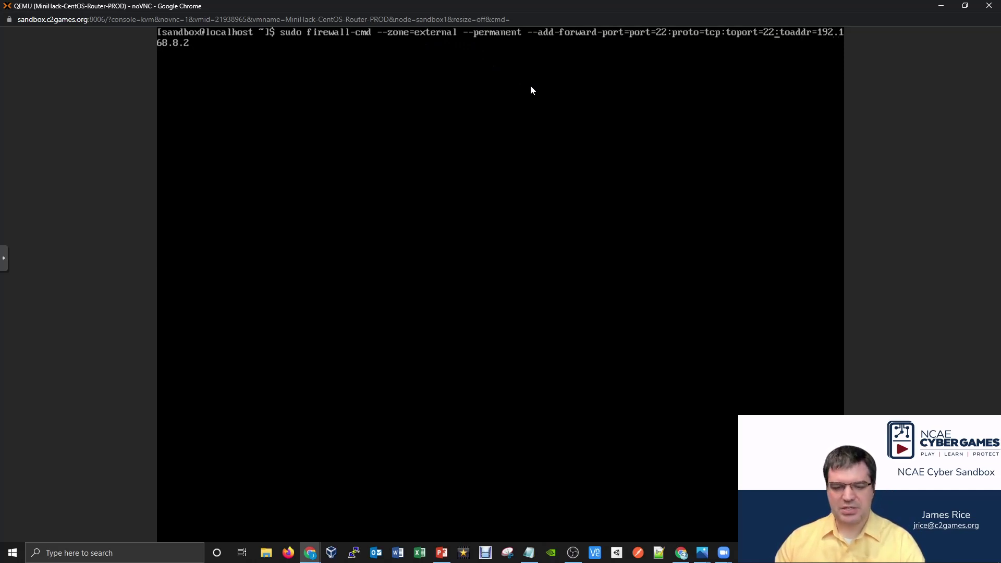
key(BackSpace)
key(BackSpace)
text(53)
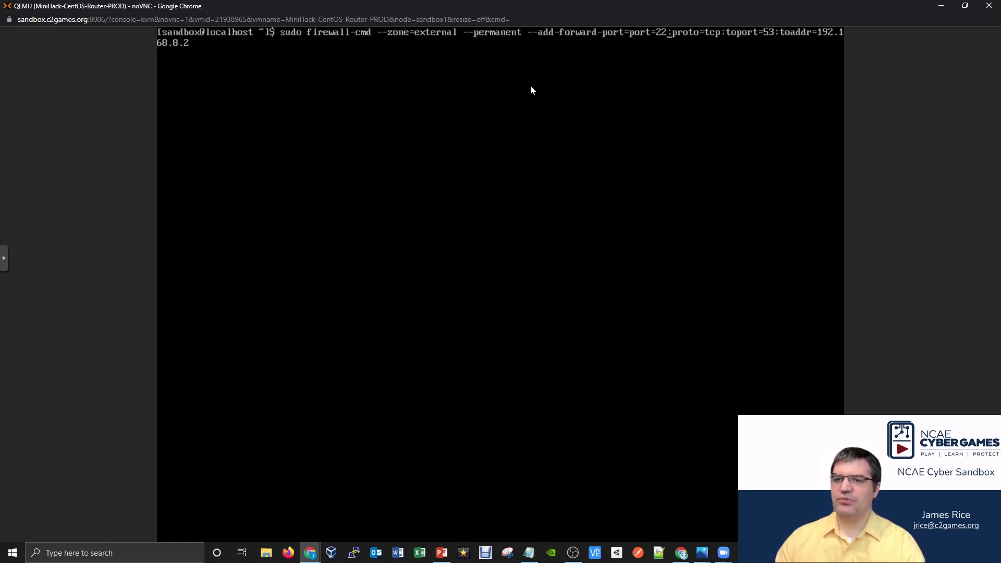
key(BackSpace)
key(BackSpace)
text(53)
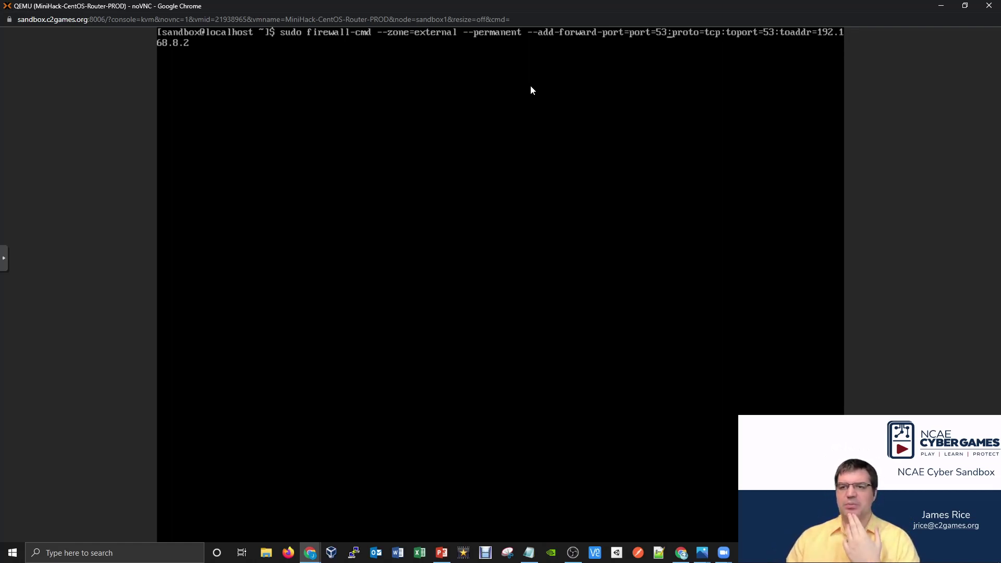
key(Return)
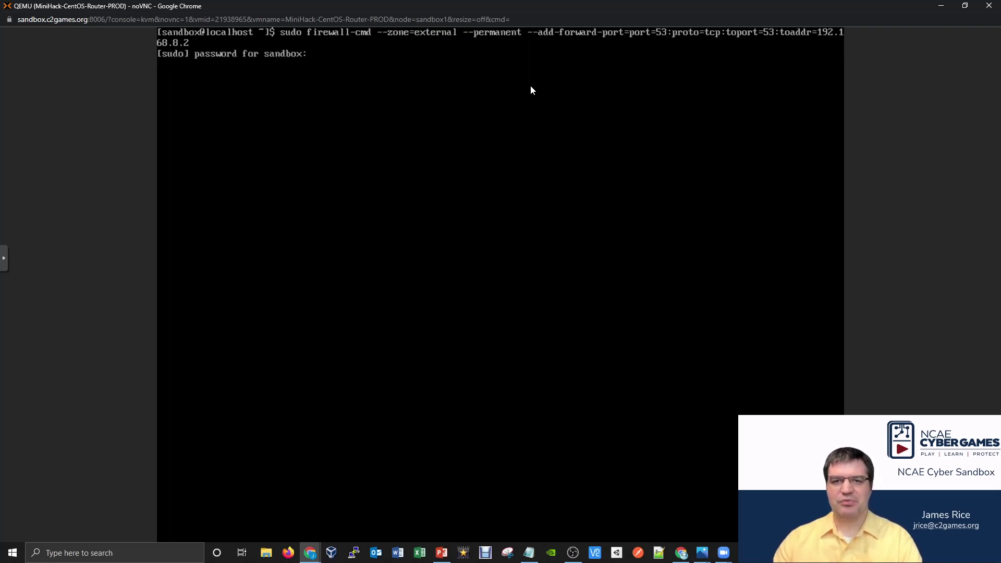
key(Return)
Reload the firewall and list the external zone to confirm the port 53 forward.
key(Up)
key(Up)
key(Up)
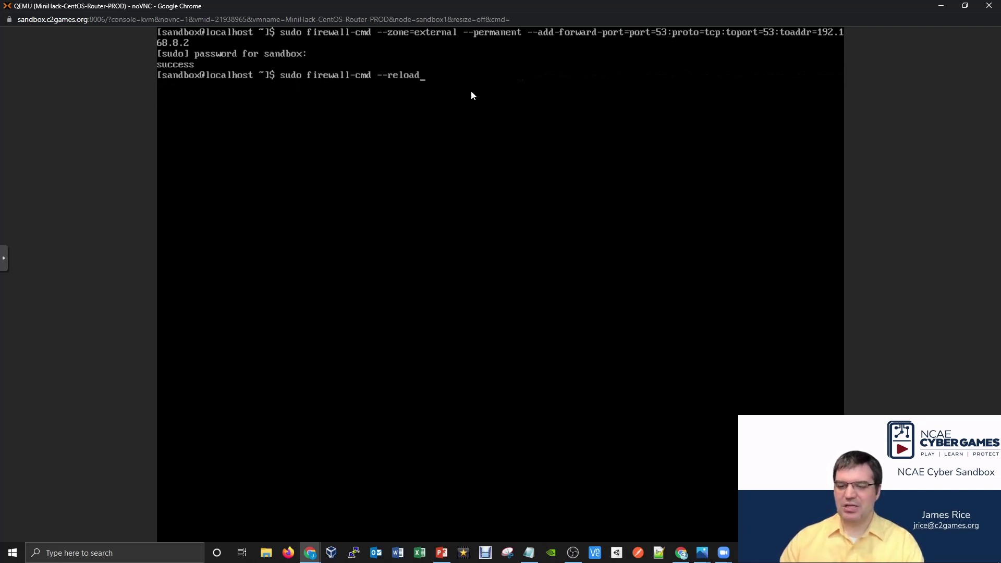
key(Return)
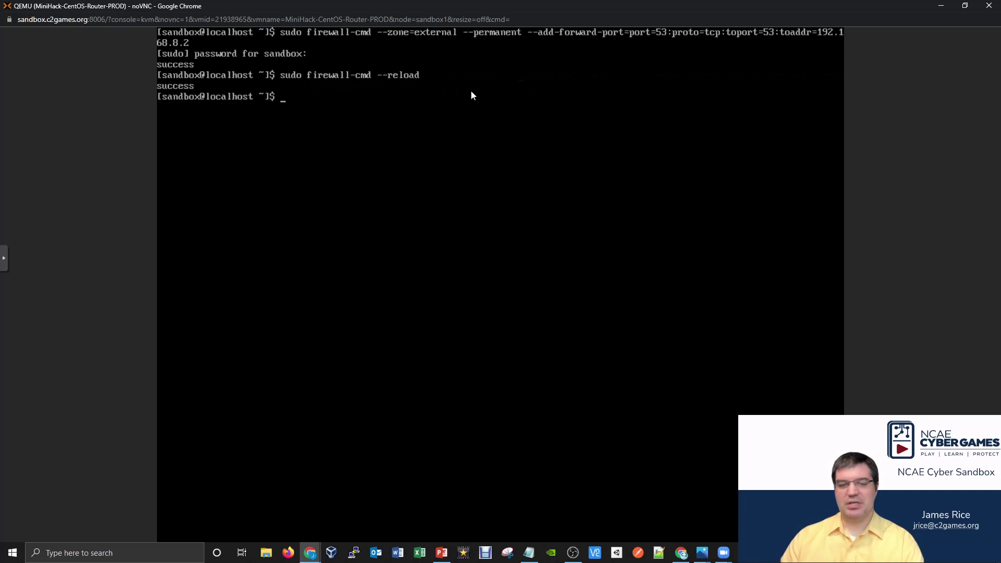
key(Up)
key(Up)
key(Up)
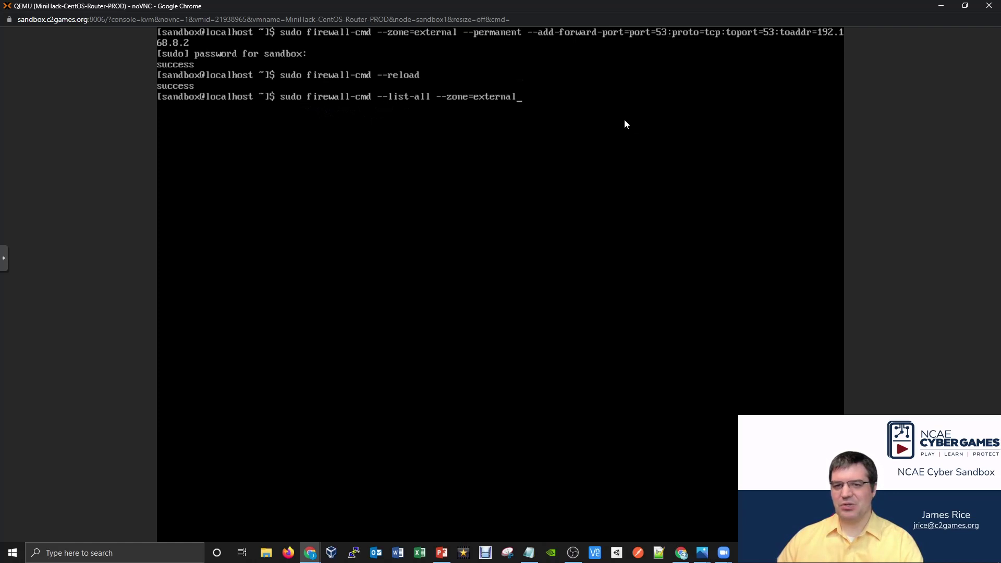
key(Return)
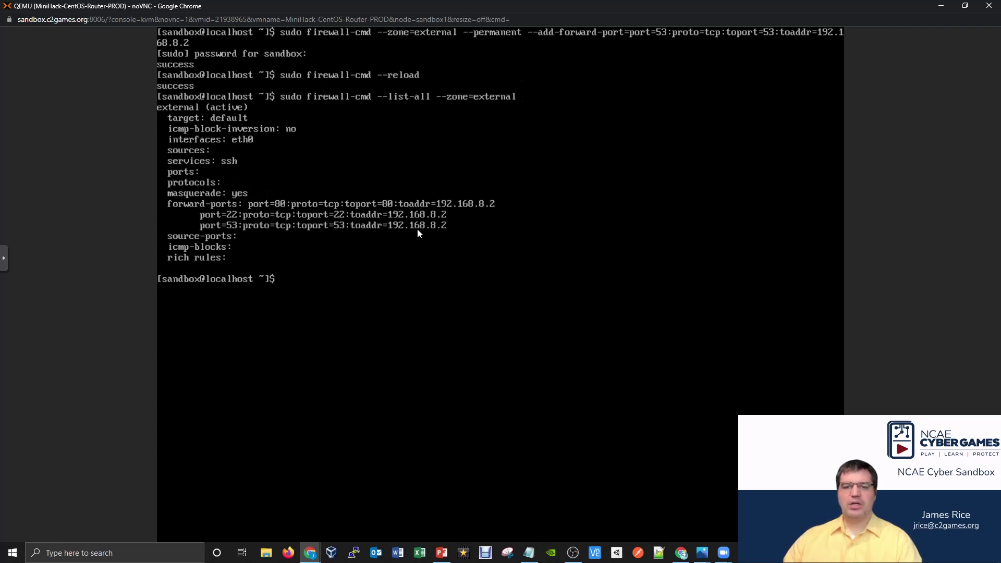
mouse_move(310, 552)
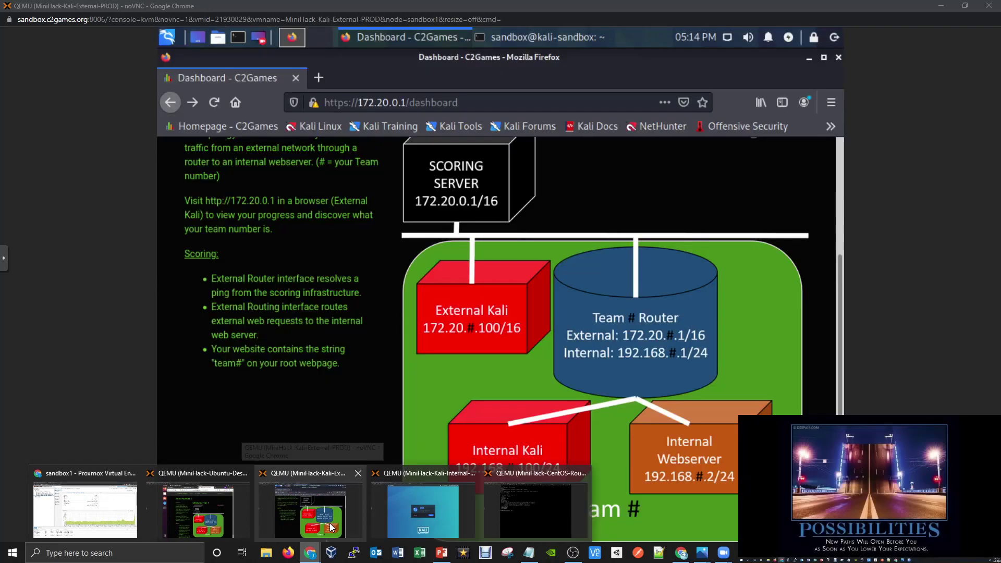
click(329, 524)
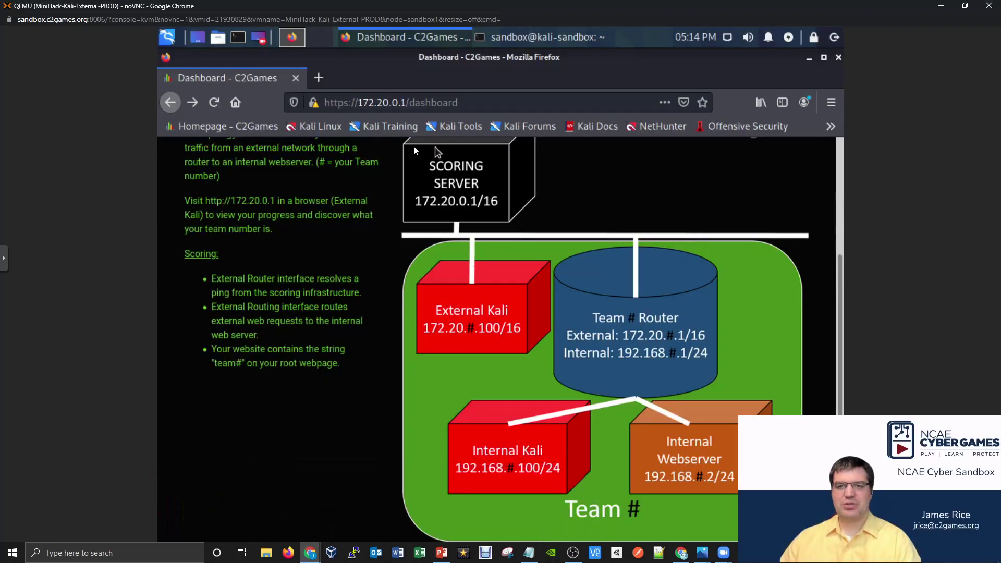
click(514, 38)
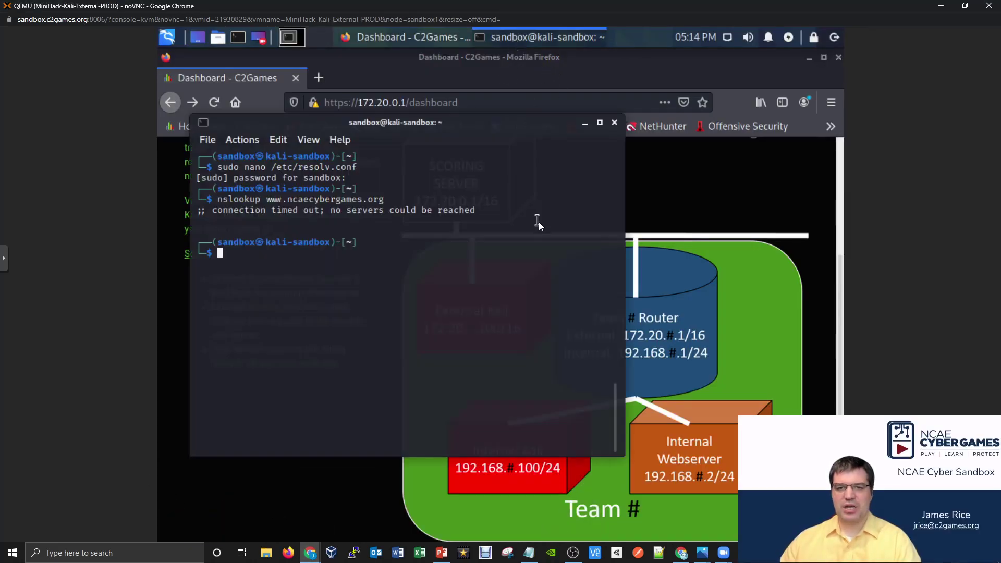
key(Up)
key(Return)
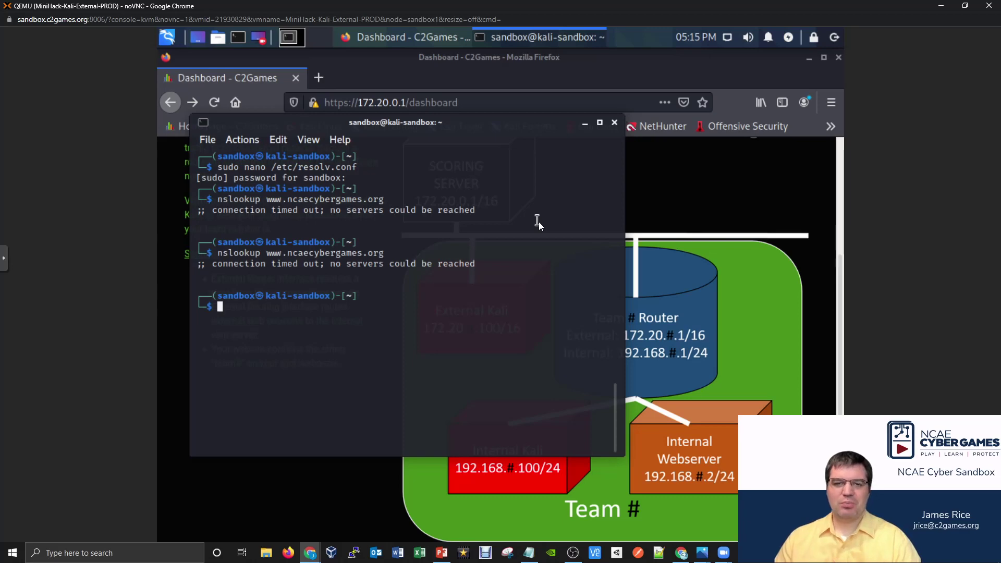
click(309, 553)
click(556, 501)
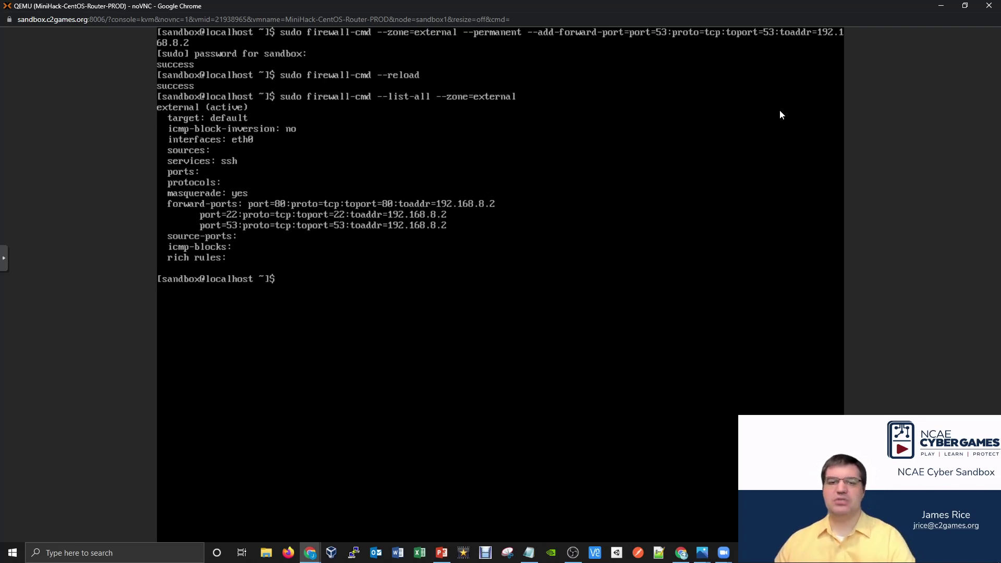
Recall the earlier port 53/tcp forward-port command at the router prompt.
key(Up)
key(Up)
key(Up)
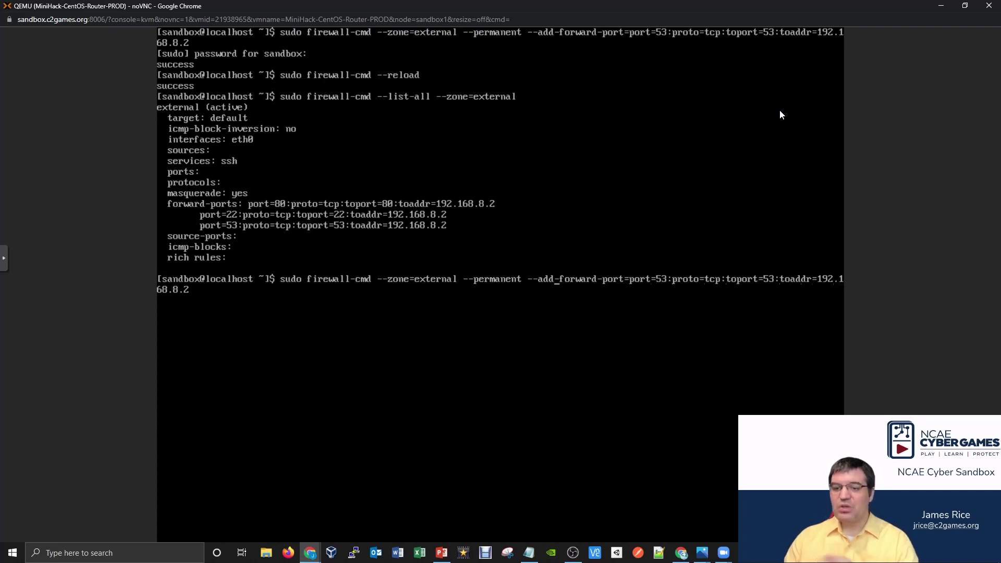
Remove the permanent 53/tcp forward-port rule from the external zone.
key(BackSpace)
key(BackSpace)
key(BackSpace)
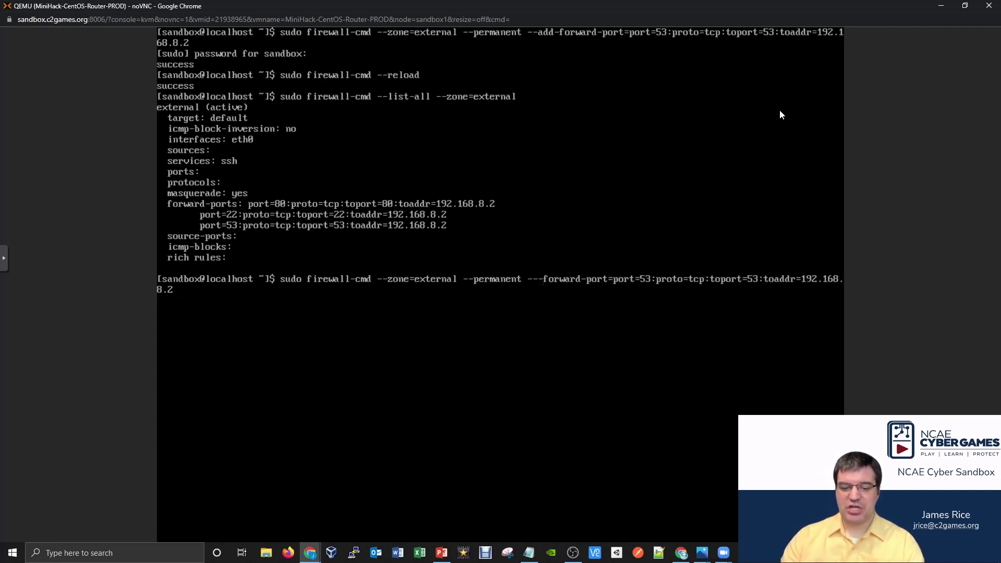
text(remove)
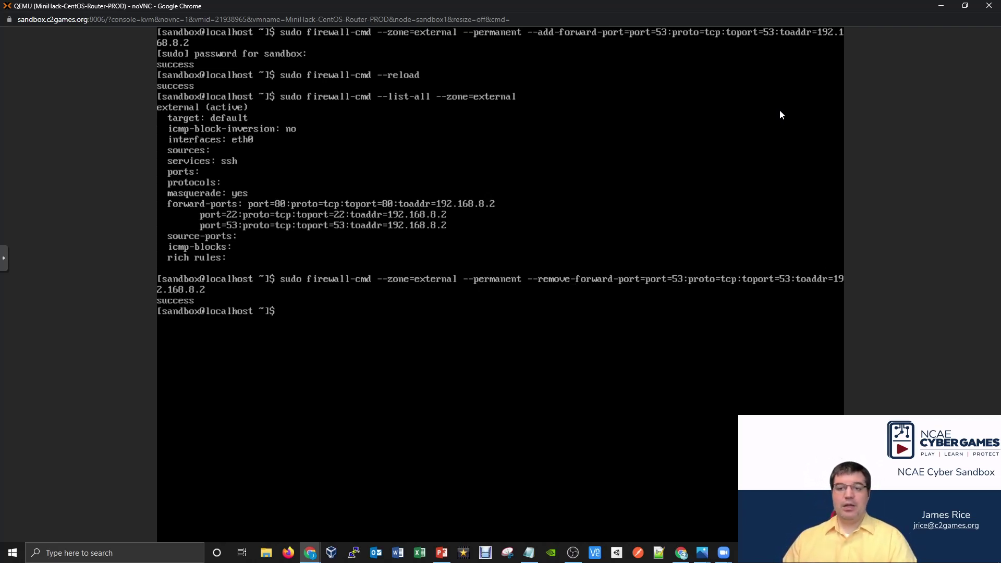
key(Up)
key(Up)
key(Up)
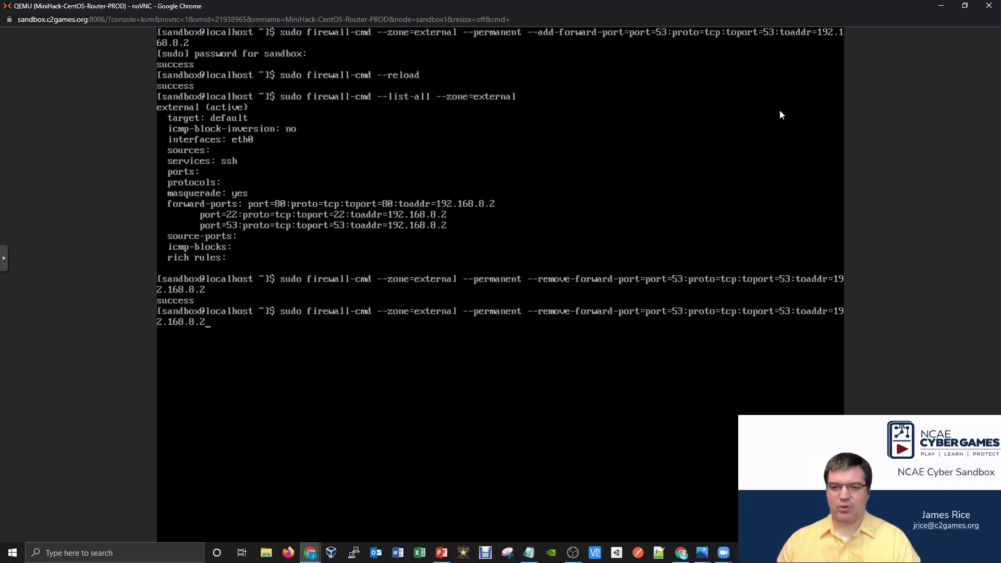
key(Down)
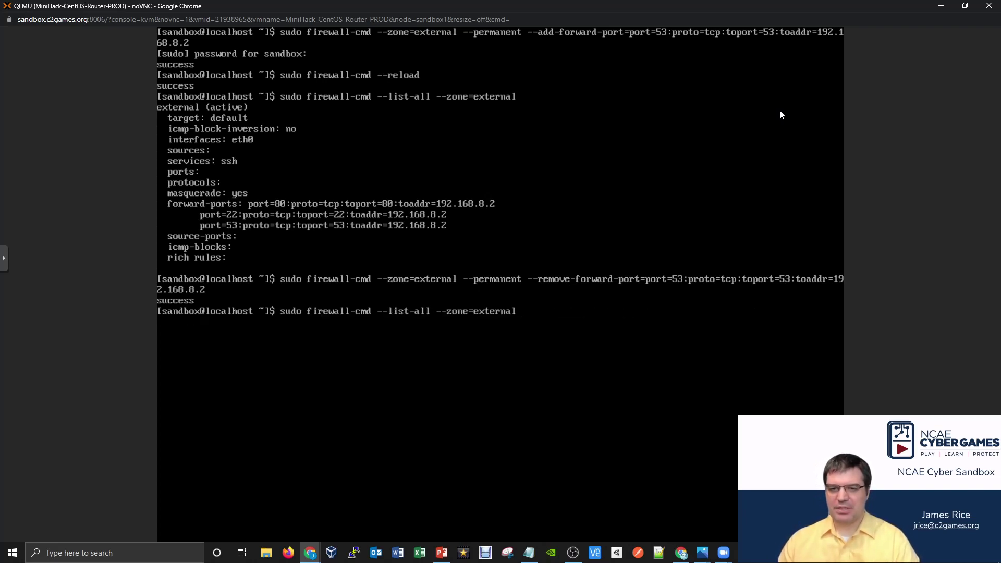
key(Up)
key(Up)
key(Up)
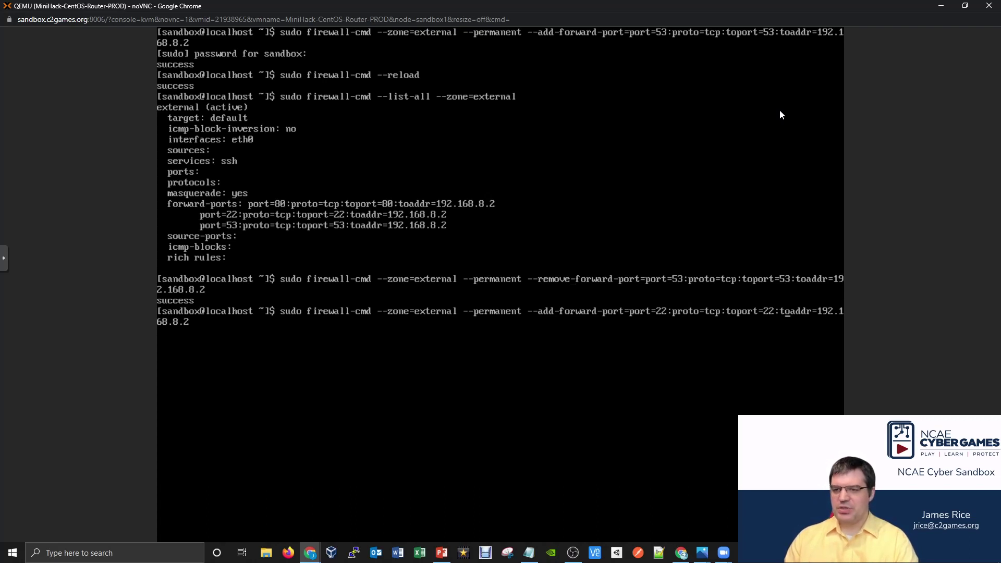
Add a permanent forward of port 53 over udp to 192.168.8.2.
key(BackSpace)
key(BackSpace)
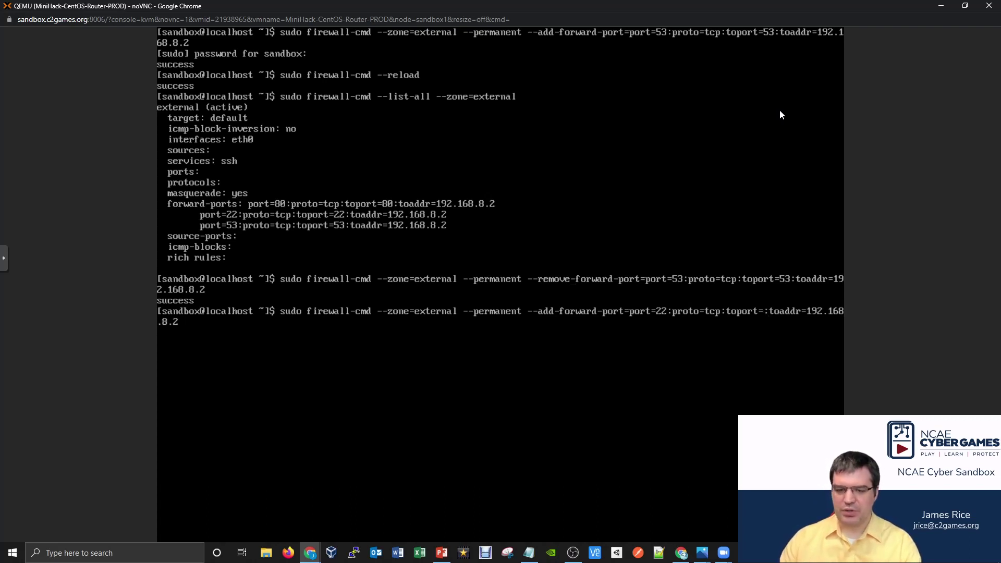
text(53)
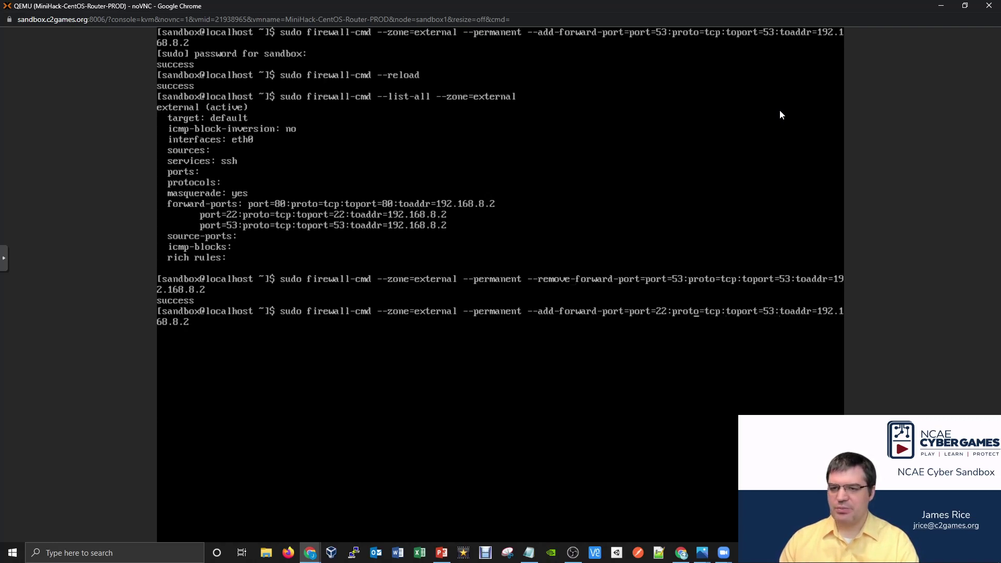
key(BackSpace)
key(BackSpace)
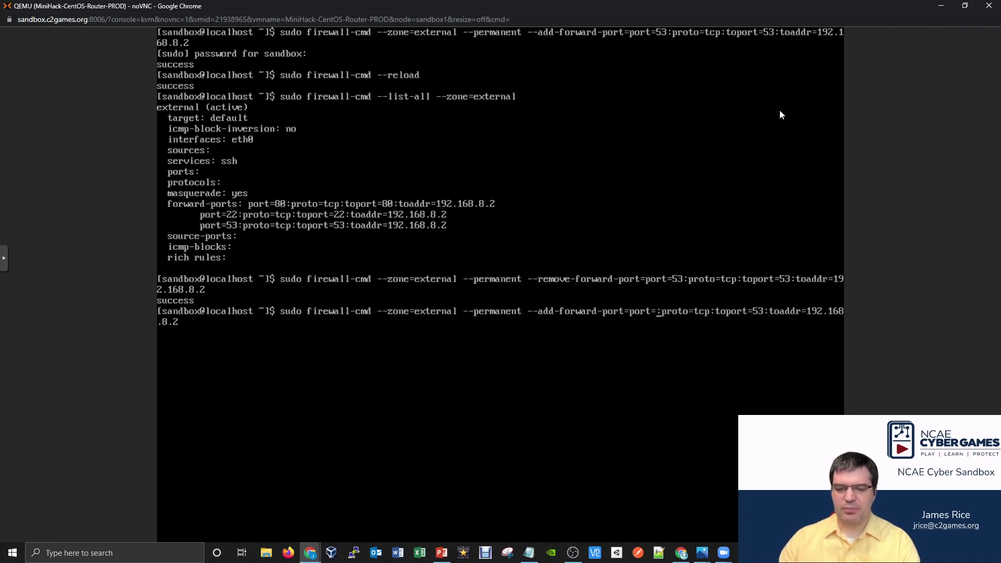
text(53)
key(Right)
key(Right)
key(Right)
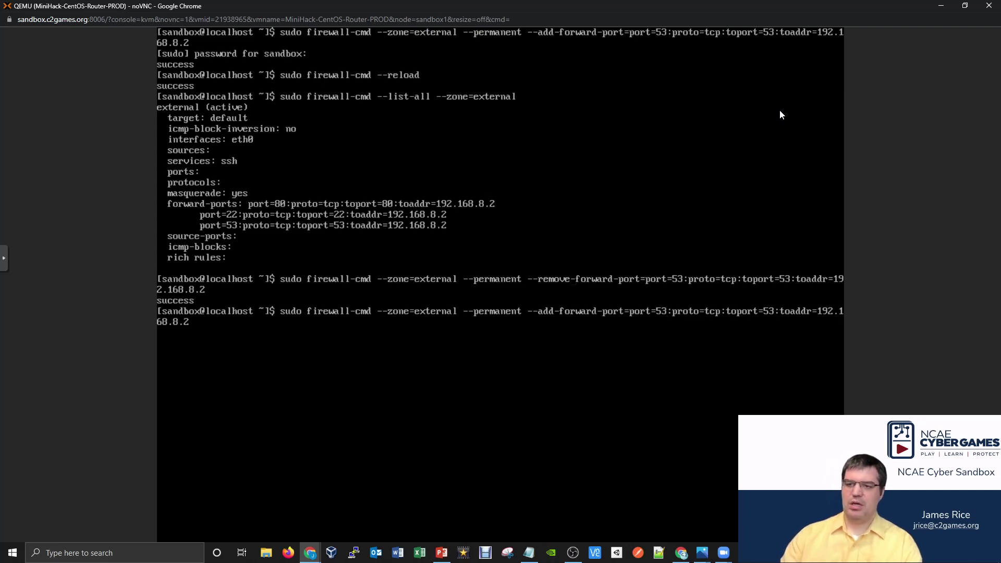
key(BackSpace)
key(BackSpace)
key(BackSpace)
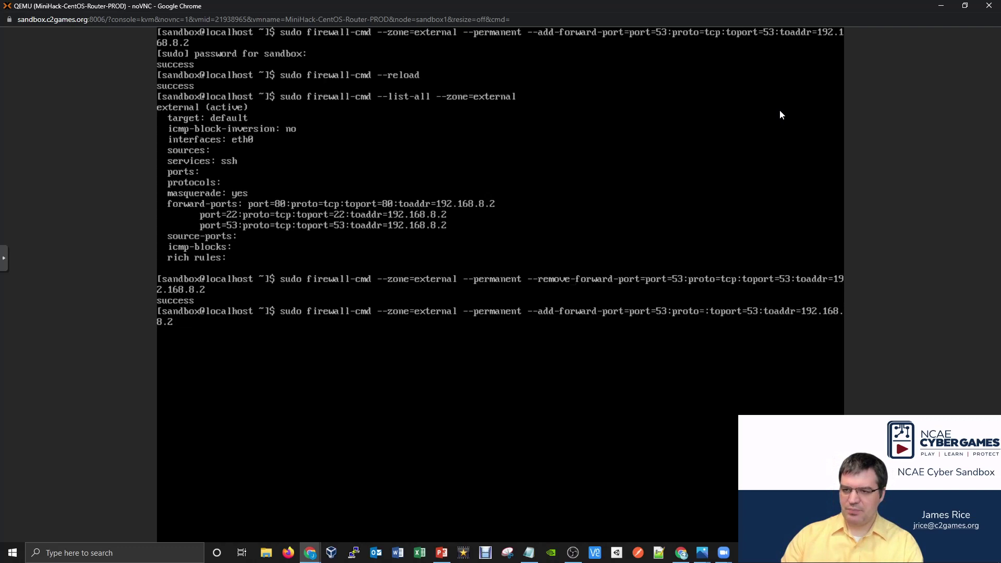
text(u)
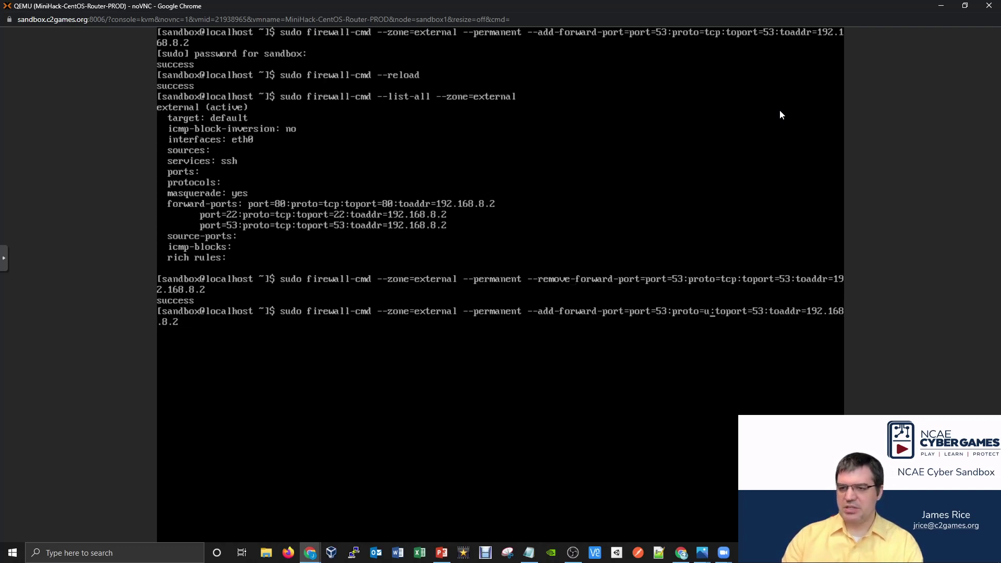
text(dp)
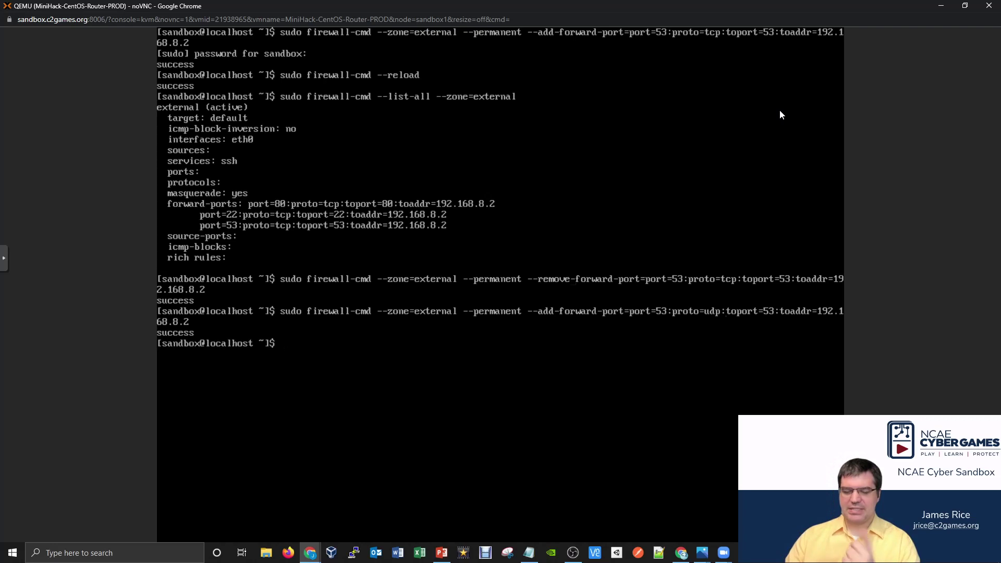
key(Up)
key(Up)
key(Up)
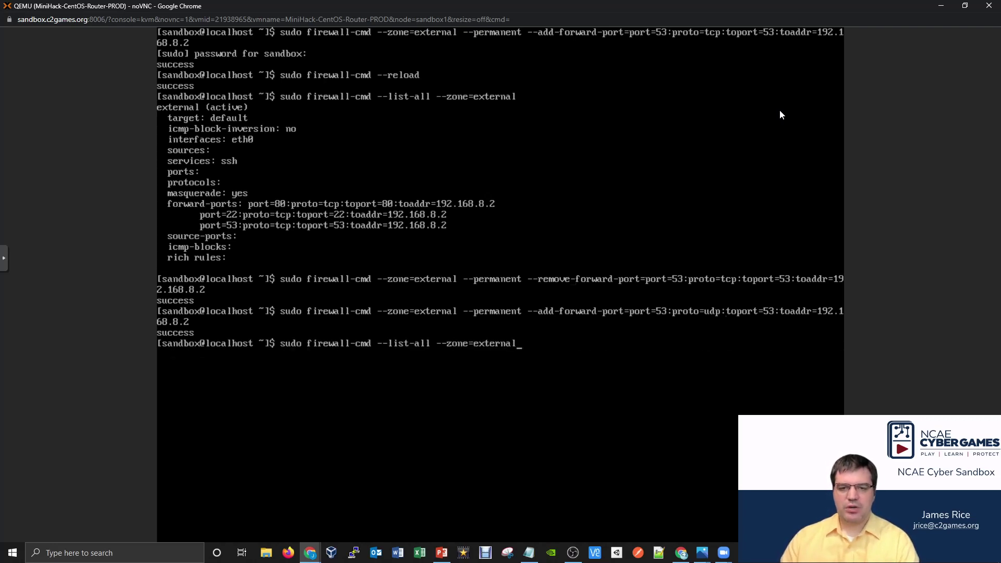
Reload the firewall and list the external zone to confirm 53/udp forwards to 192.168.8.2.
key(Up)
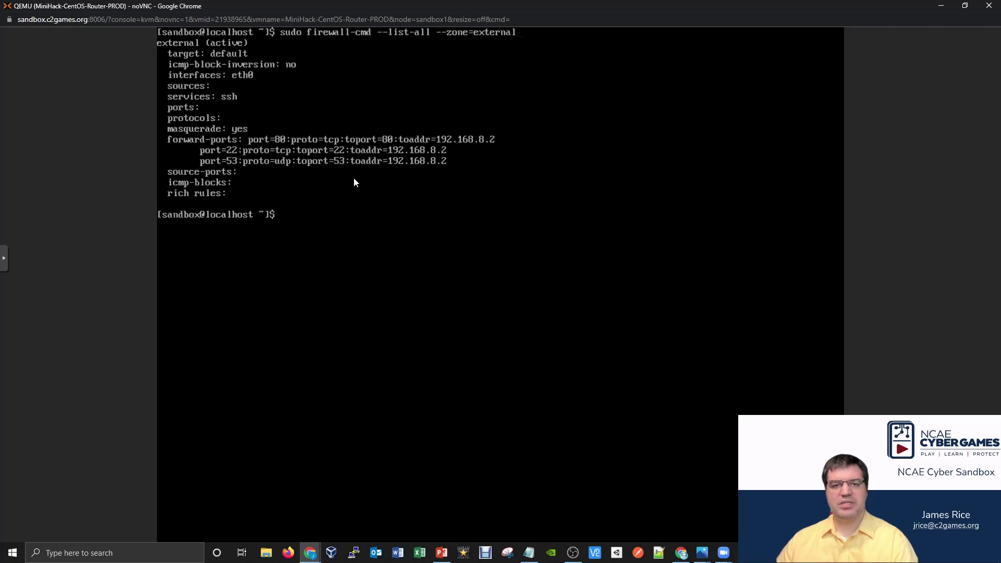
mouse_move(310, 553)
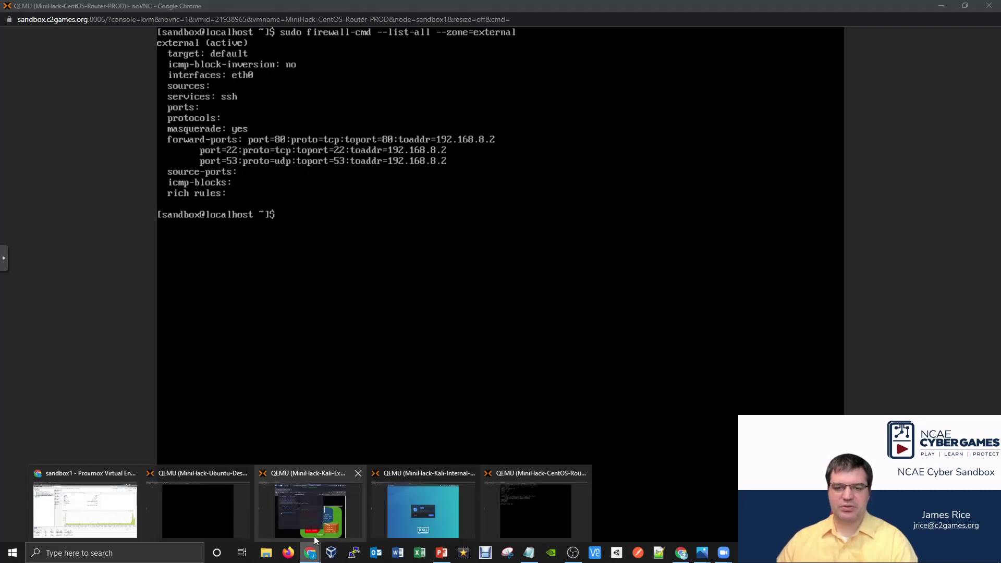
mouse_move(354, 525)
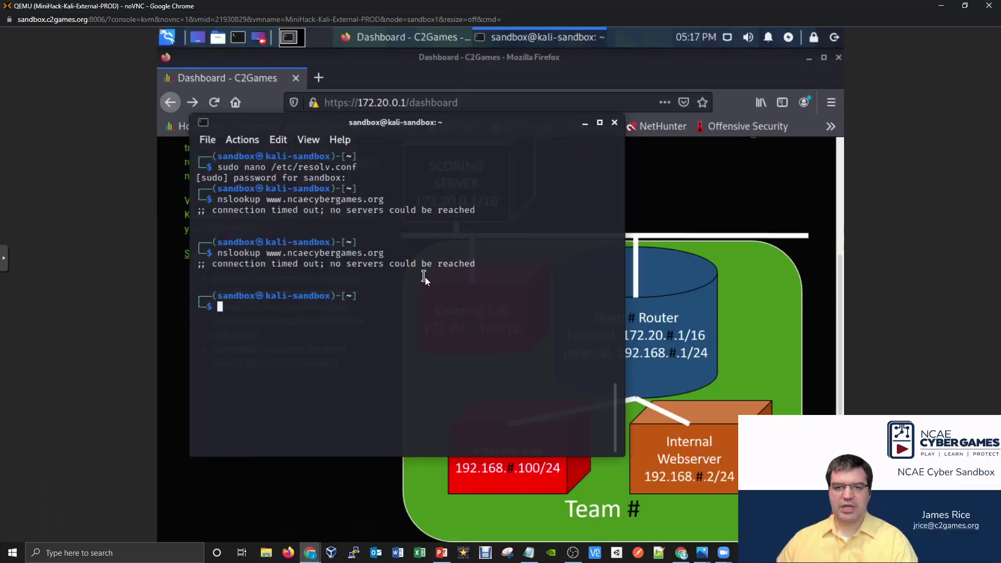
key(Up)
key(Return)
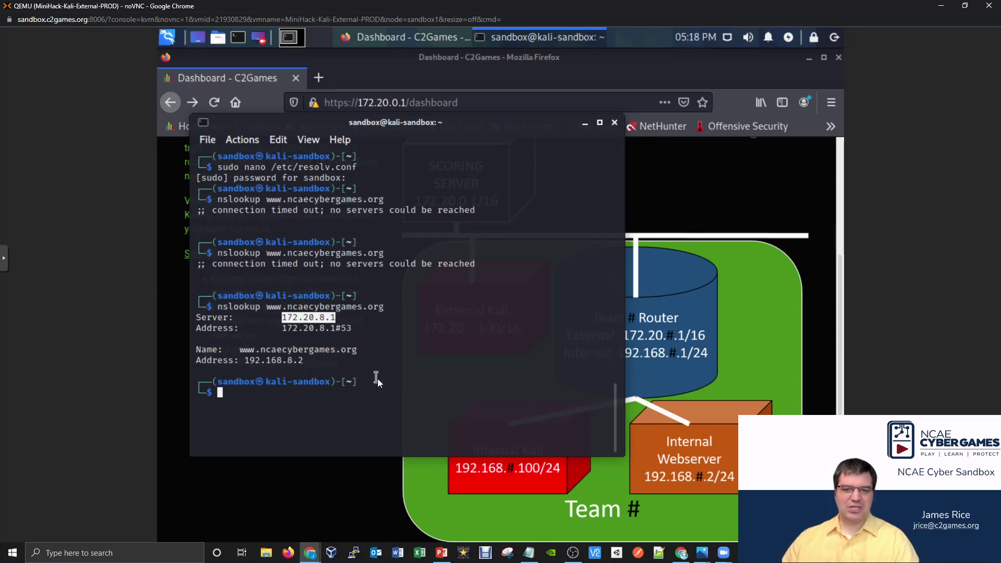
click(354, 327)
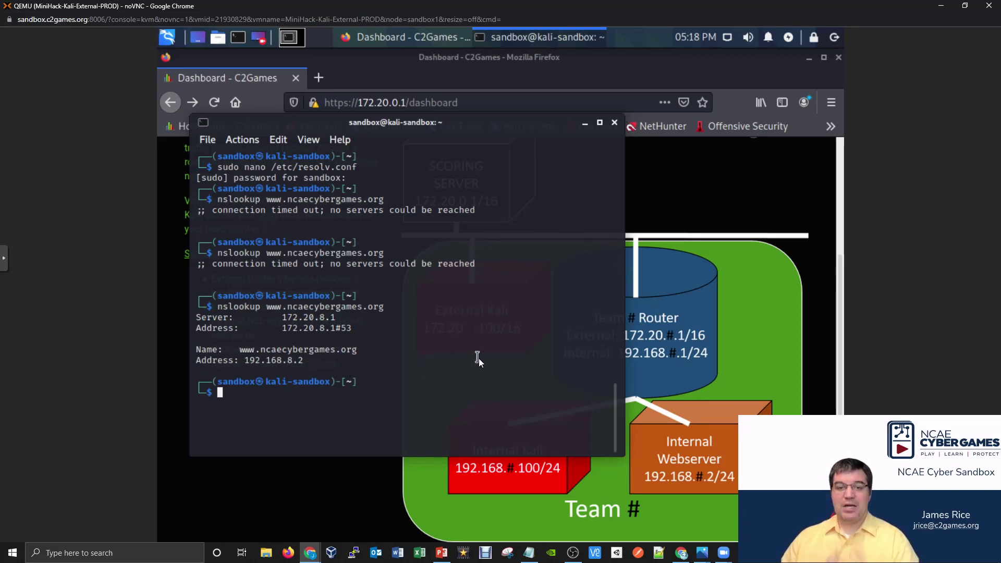
text(ns)
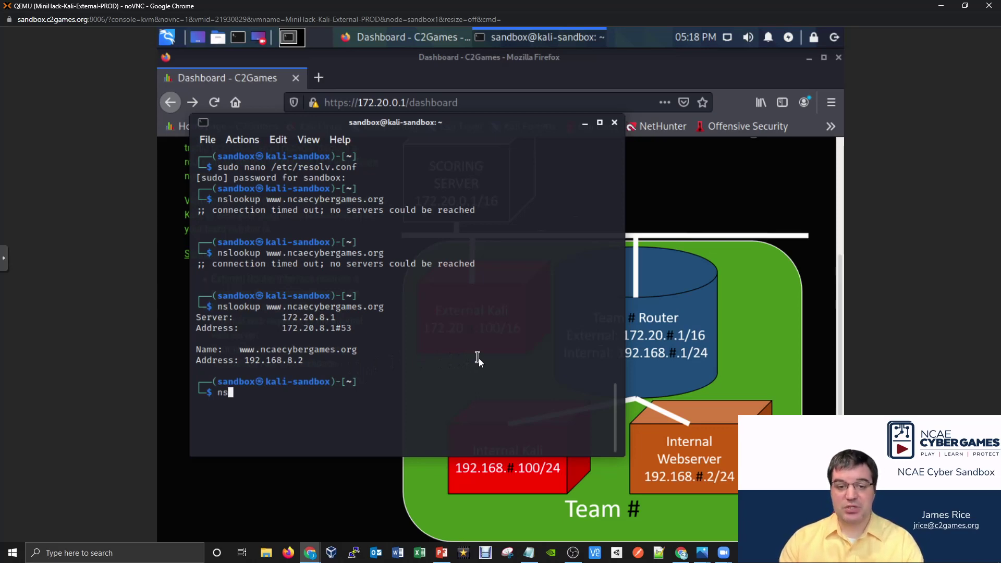
text(lookup )
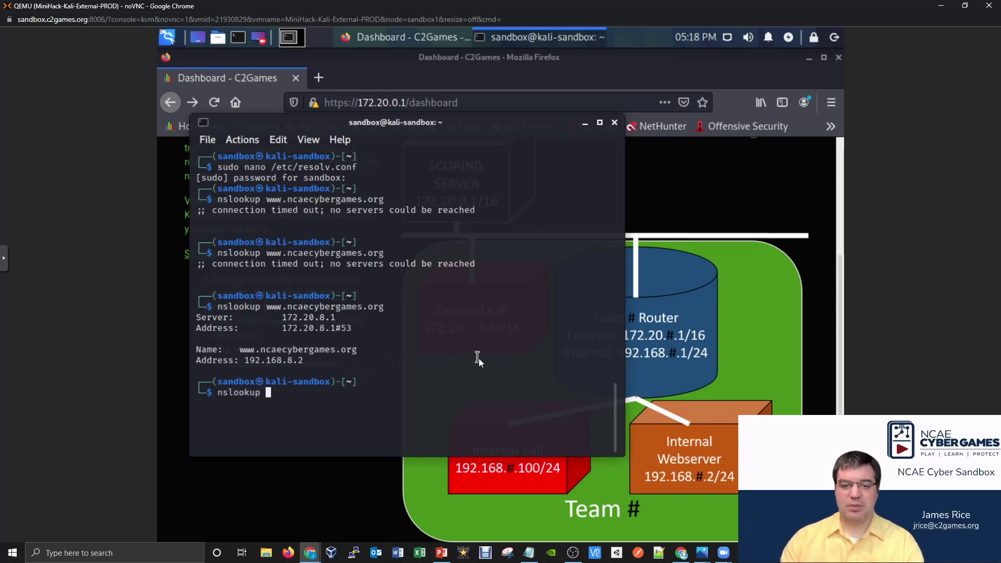
text(score.n)
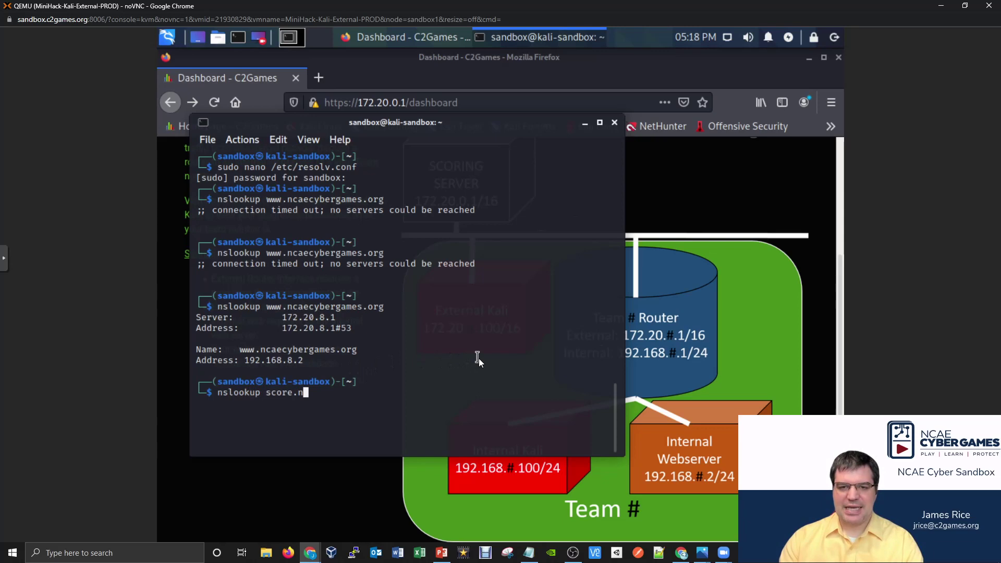
text(caecybergames.org)
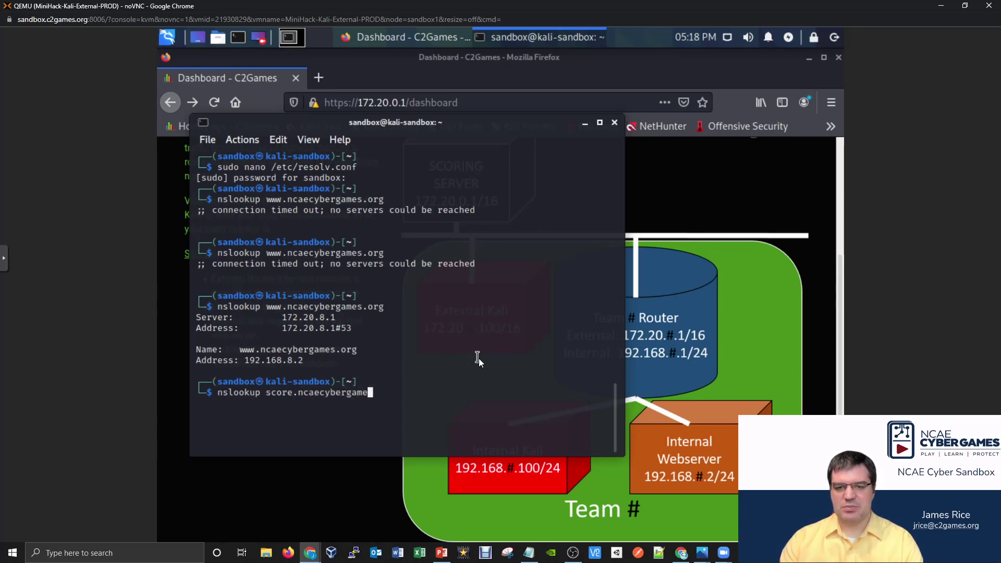
key(Return)
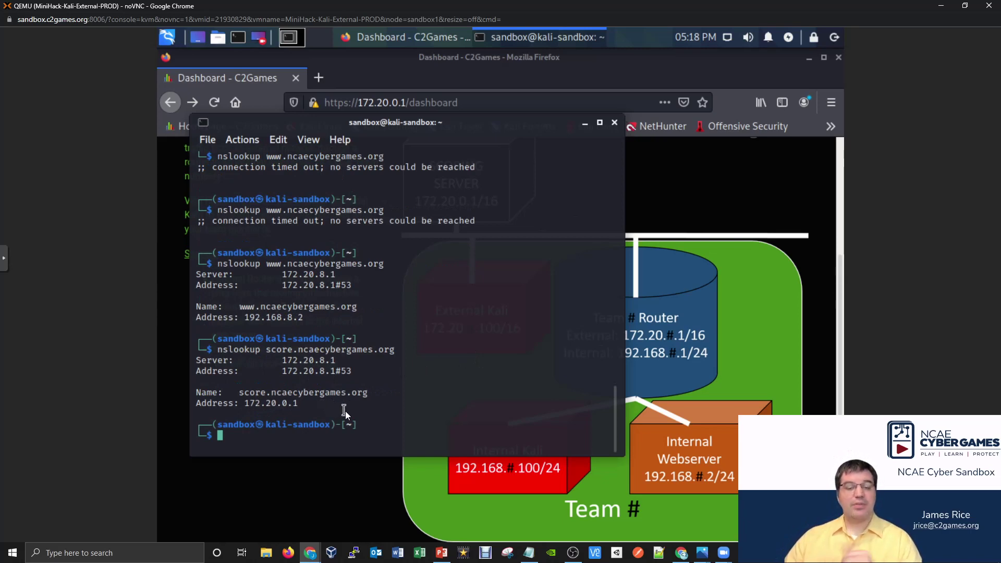
Load score.ncaecybergames.org in a new tab and accept the certificate risk.
click(323, 77)
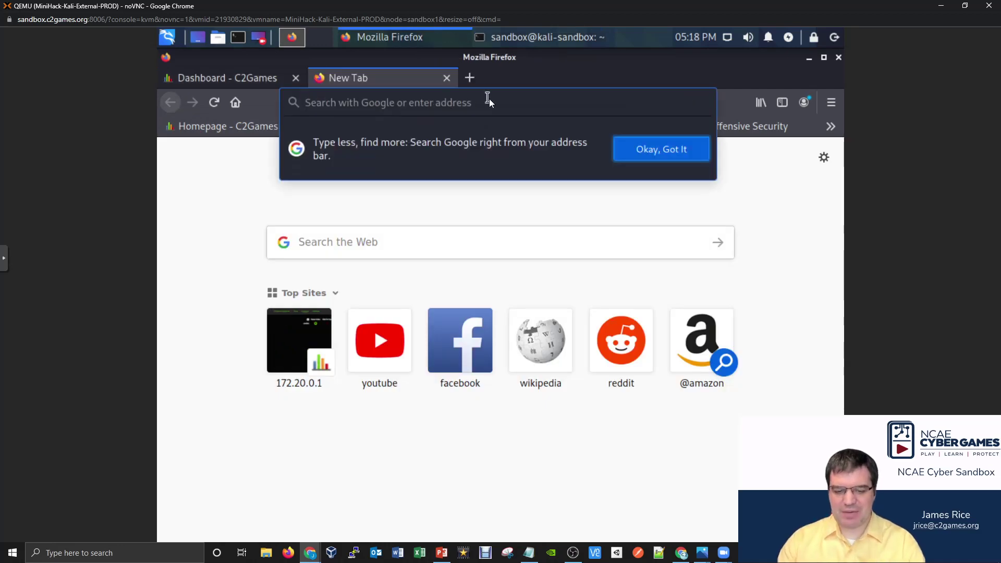
text(score)
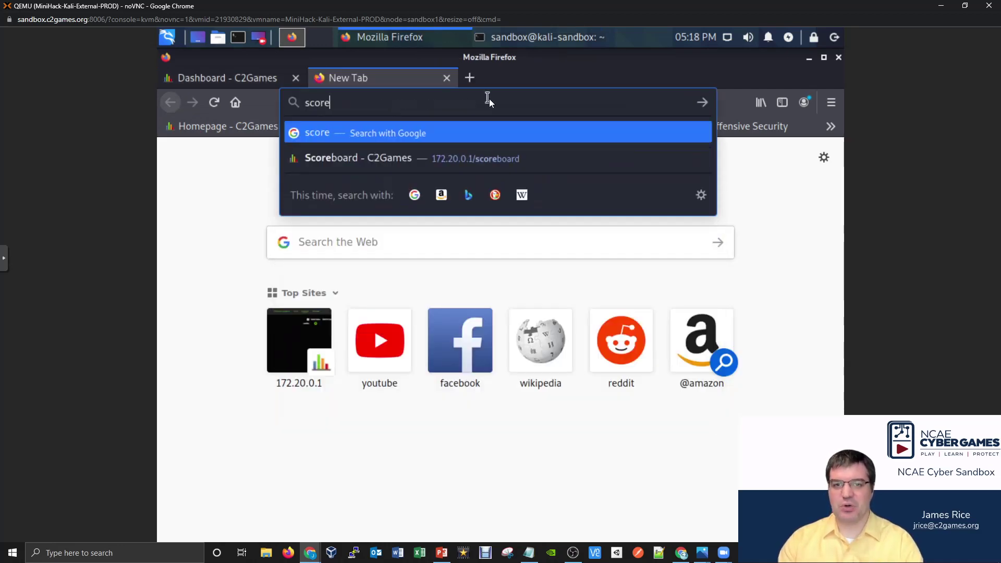
text(.ncae)
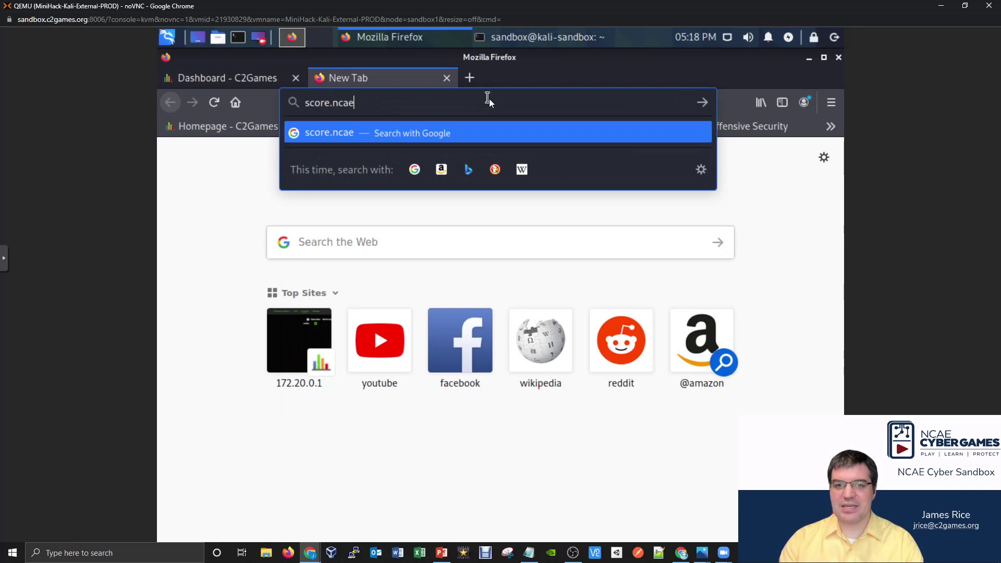
text(cybergames.org)
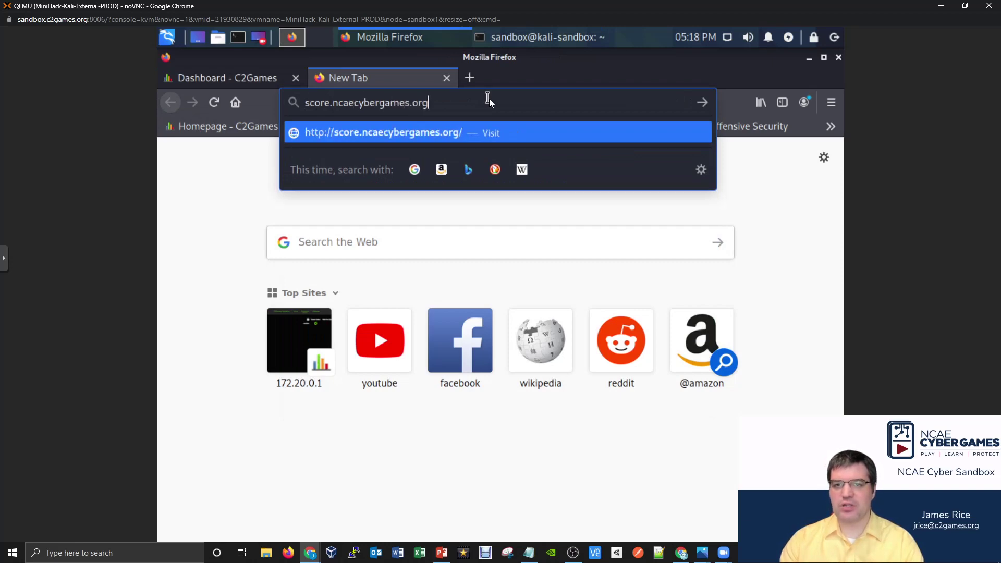
key(Return)
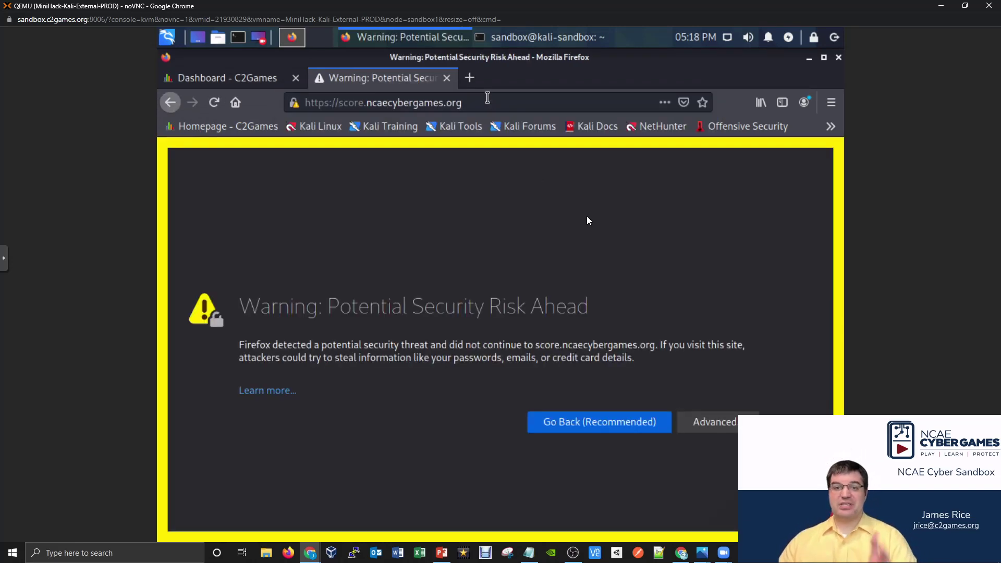
click(710, 423)
scroll(765, 385, down, 3)
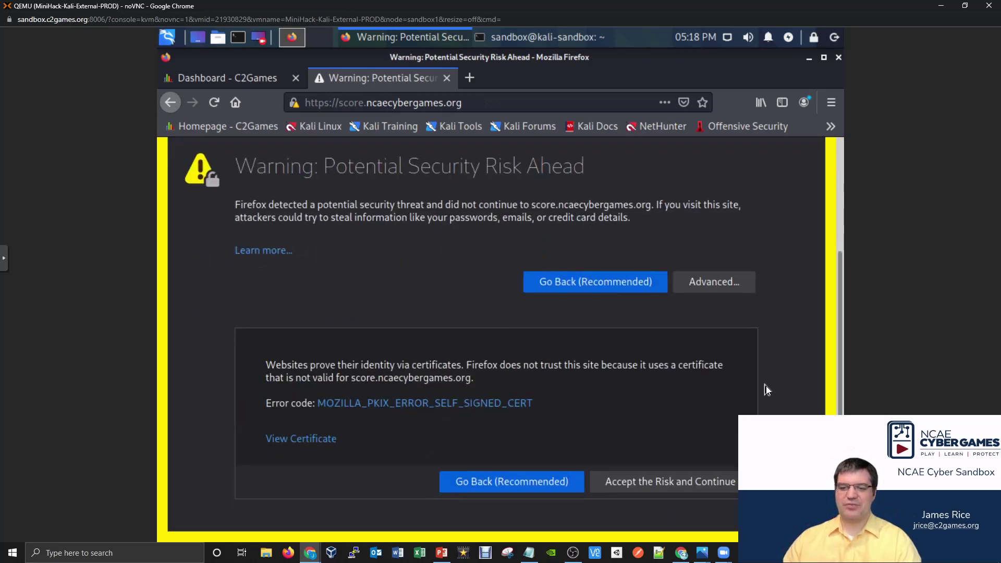
click(671, 478)
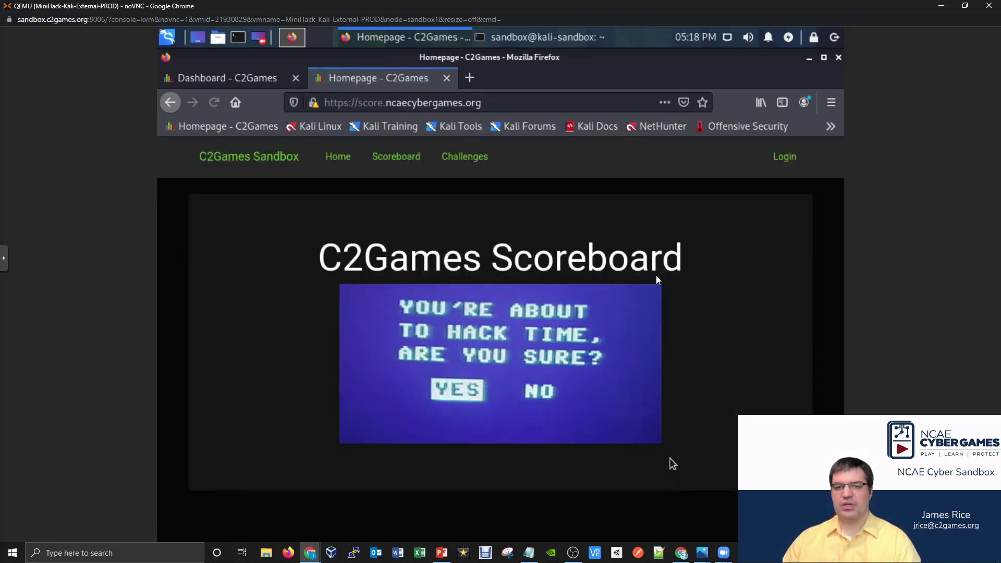
Log in to the scoreboard with the saved team name and team password, declining to save credentials.
click(786, 156)
click(503, 279)
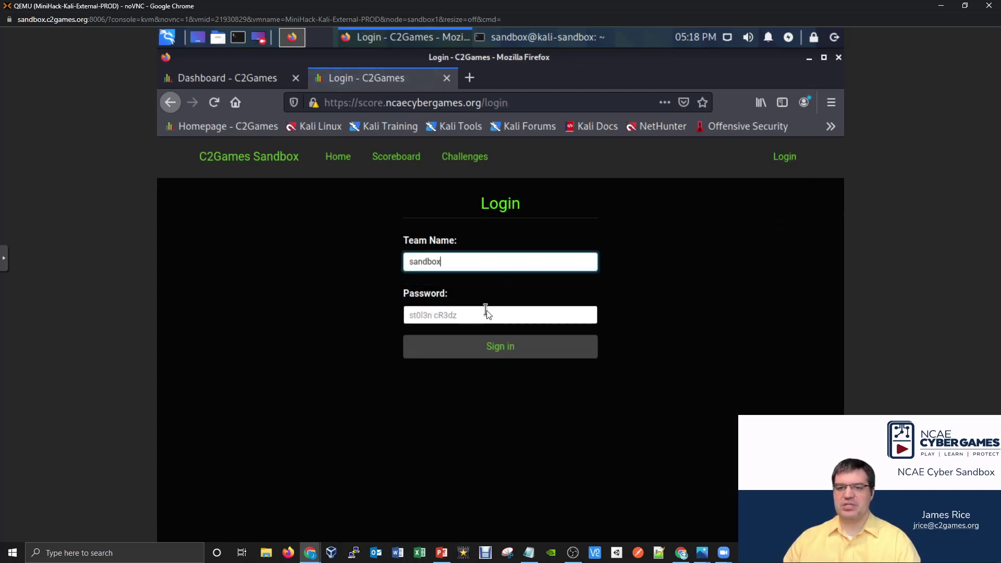
click(486, 313)
text(password)
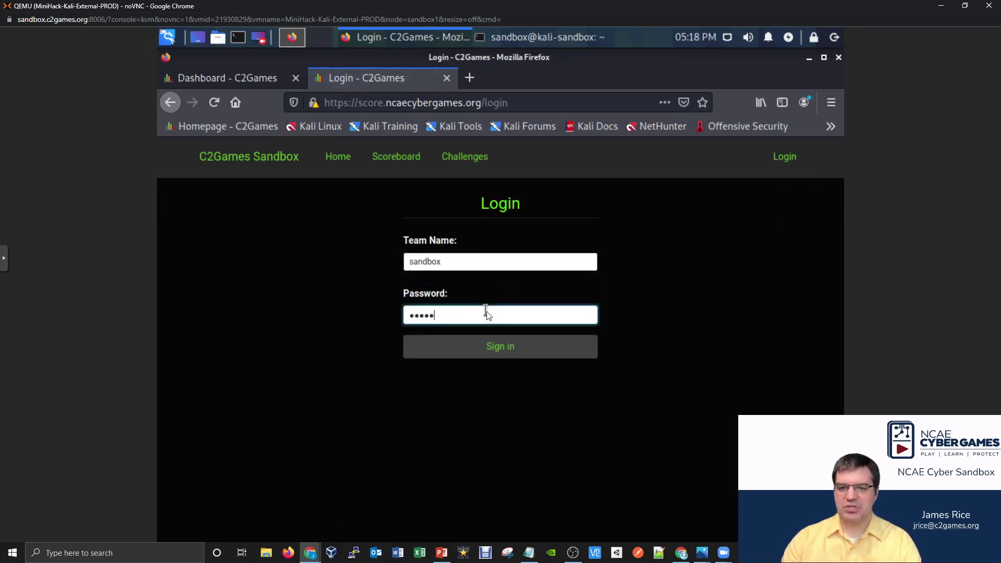
key(Return)
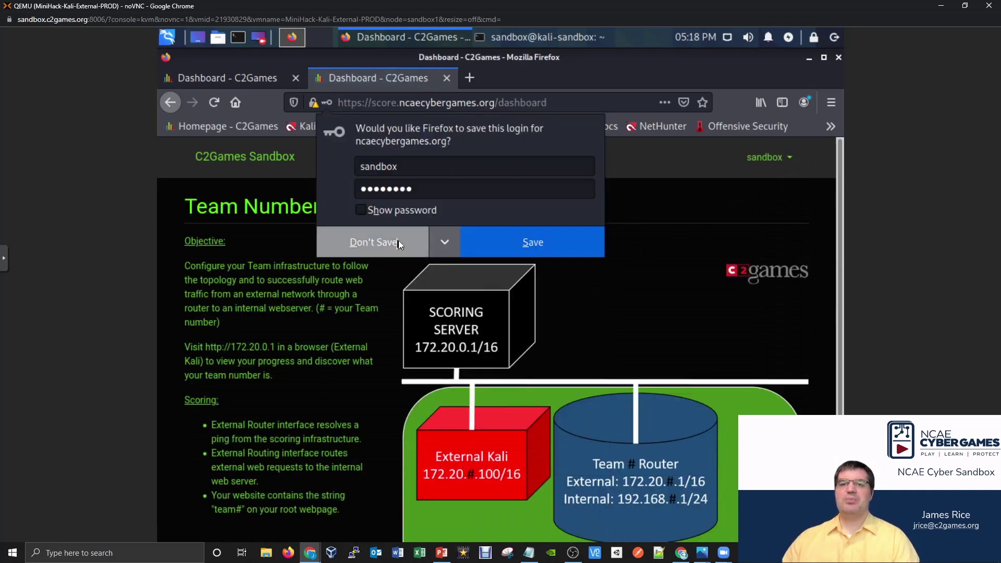
click(396, 241)
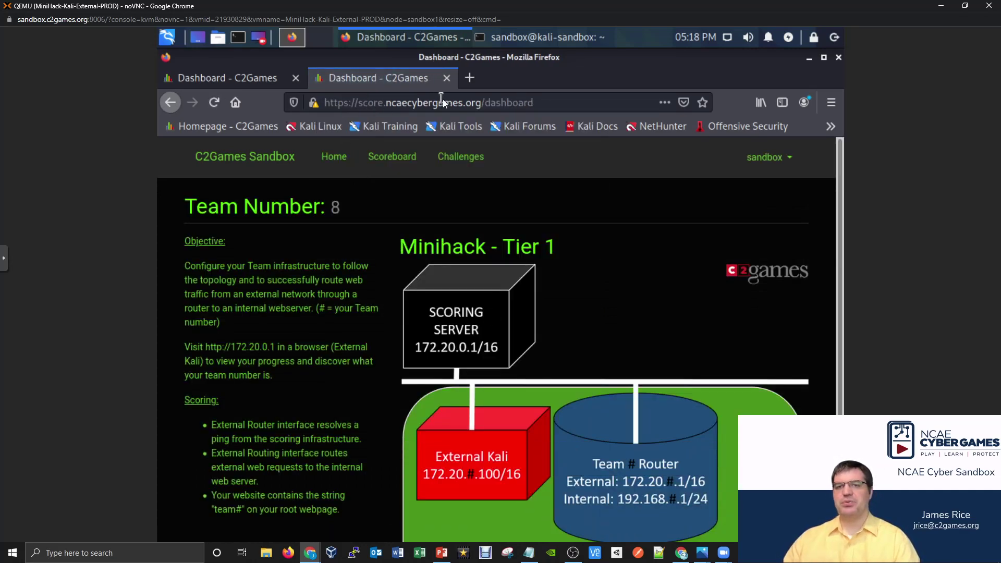
Compare the Team 8 dashboards opened by IP and by hostname, then return to the Kali terminal.
click(261, 80)
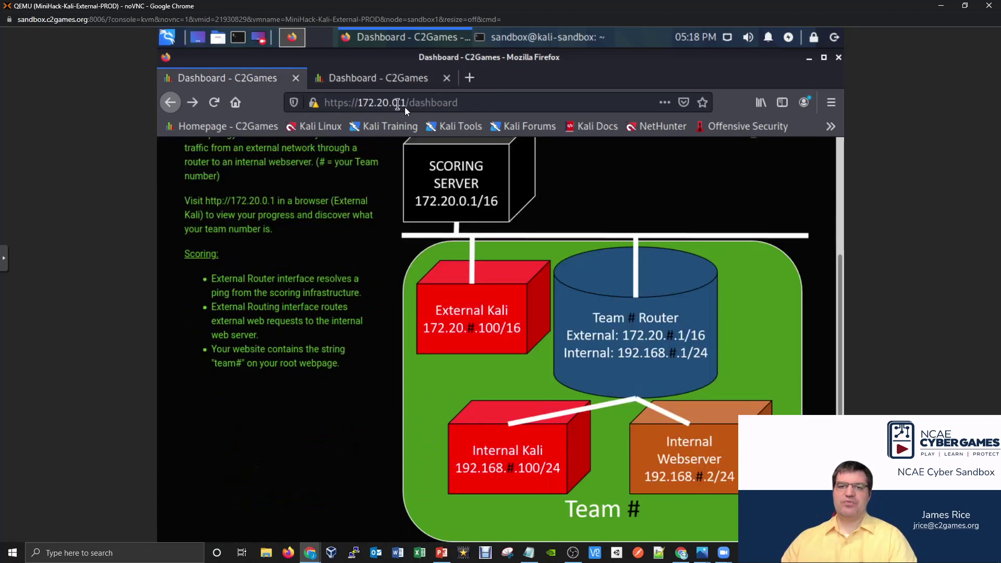
click(383, 79)
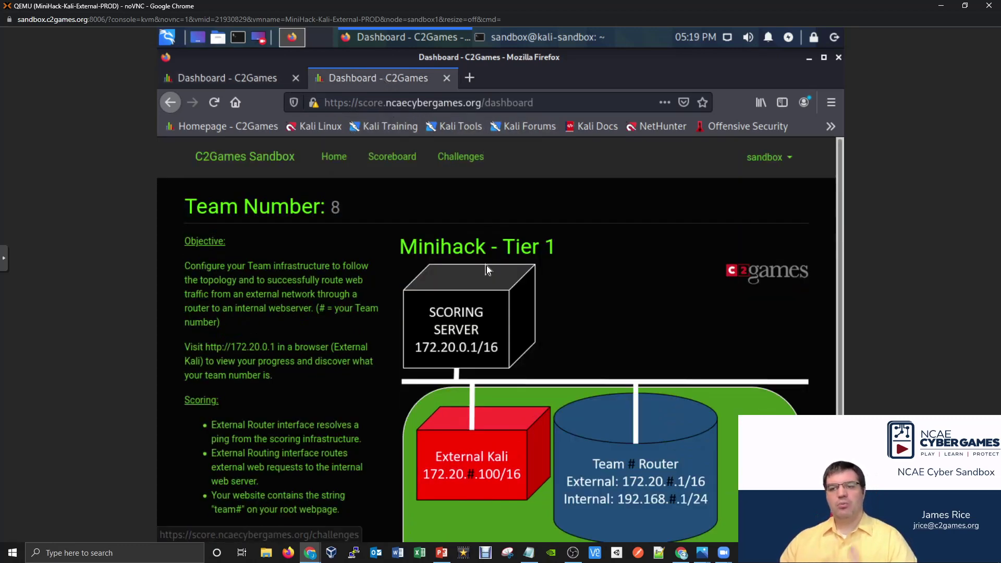
scroll(486, 265, down, 3)
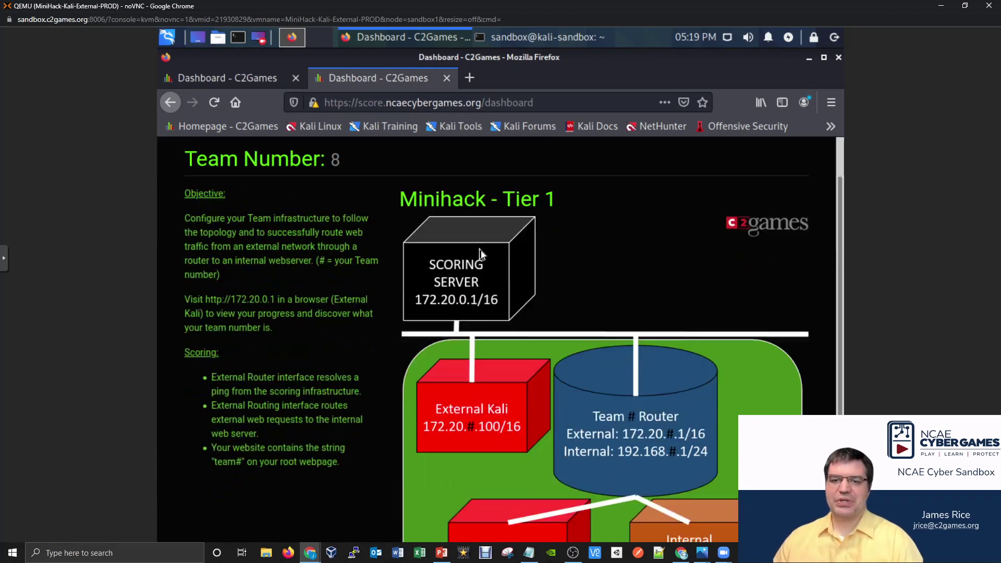
scroll(469, 251, up, 3)
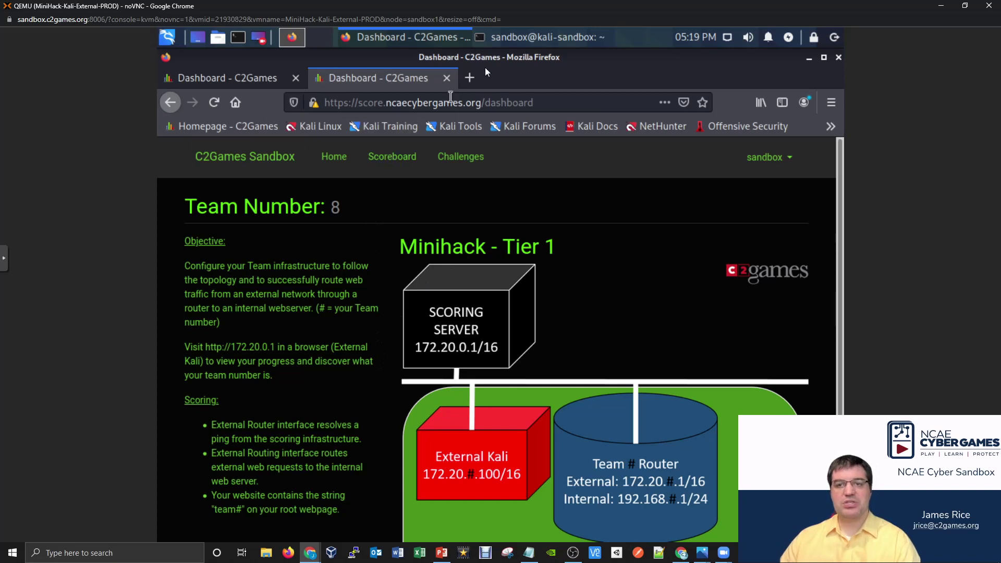
click(512, 39)
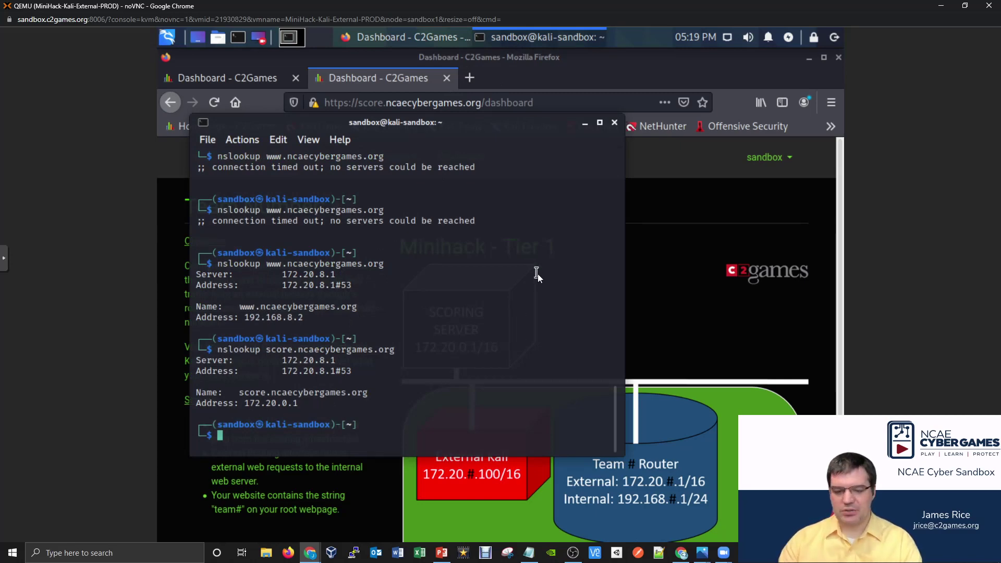
Reverse-look up 172.20.0.1 and highlight the returned hostname score.ncaecybergames.org.
text(nslook)
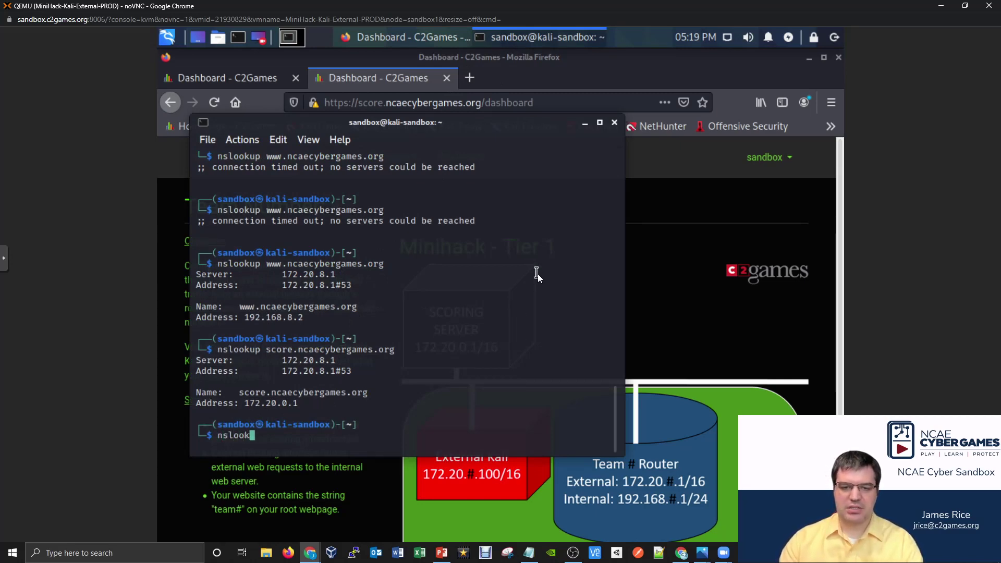
text(up 172.20)
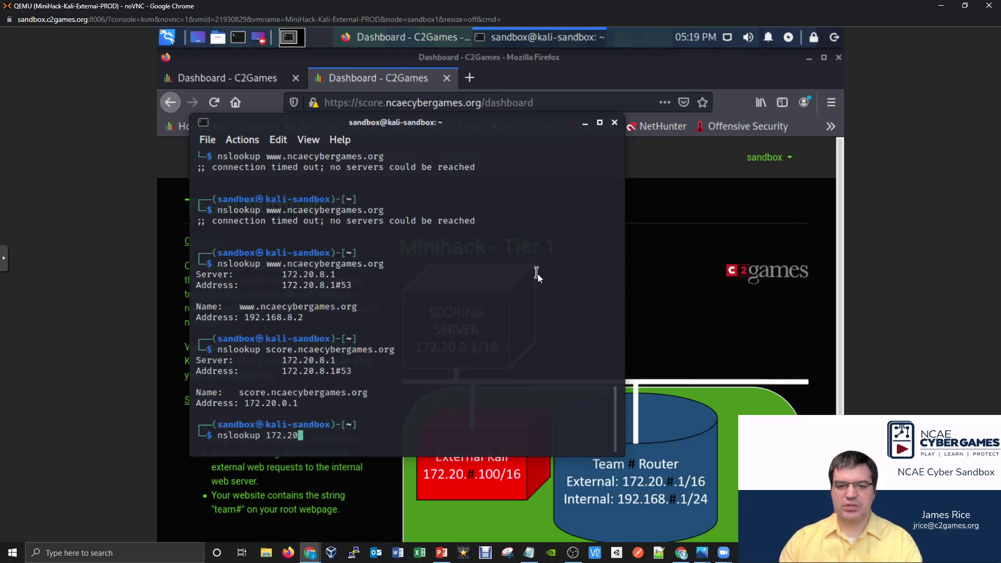
text(.0.1)
key(Return)
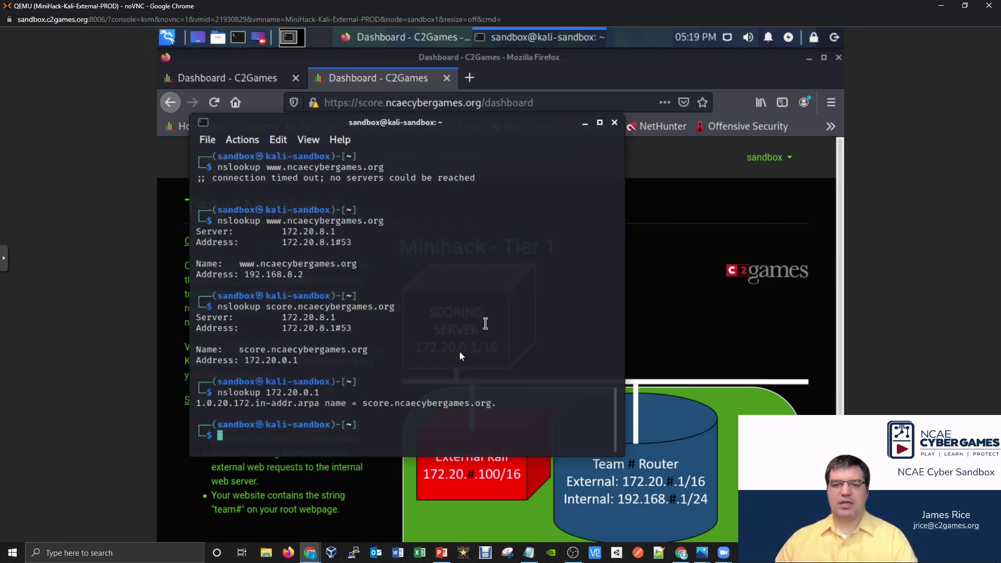
drag(407, 409, 497, 405)
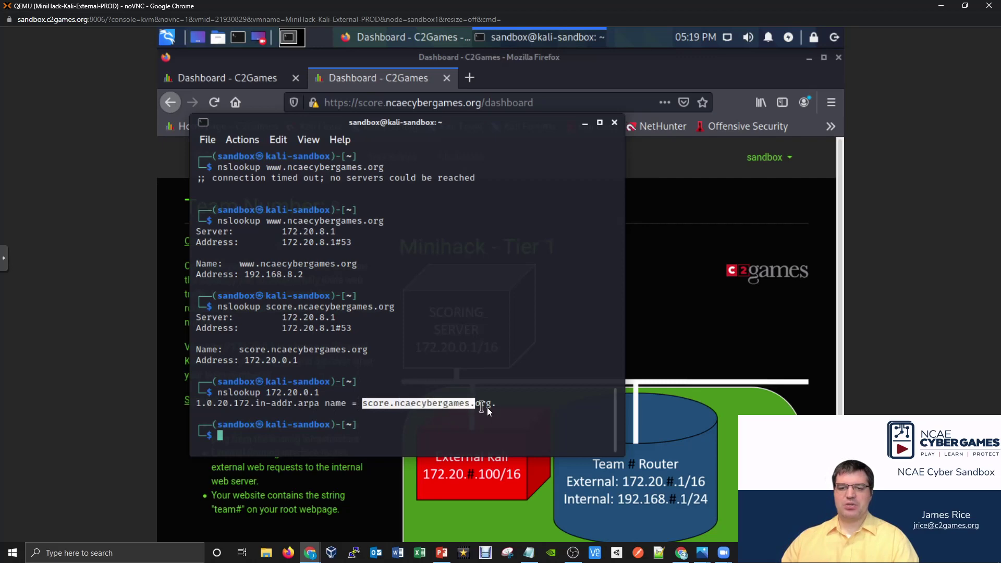
click(499, 406)
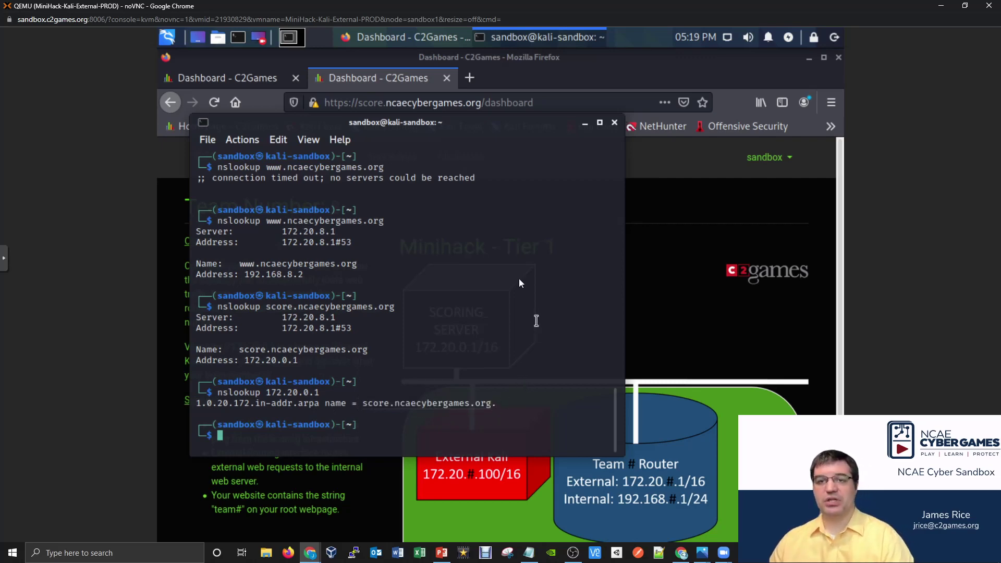
Switch to the CentOS router console window.
mouse_move(317, 554)
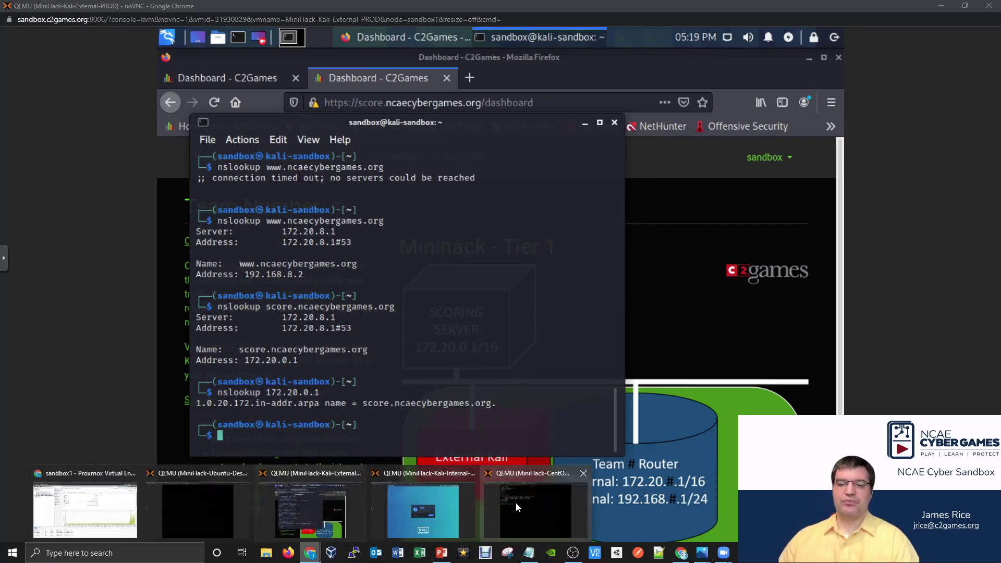
click(515, 502)
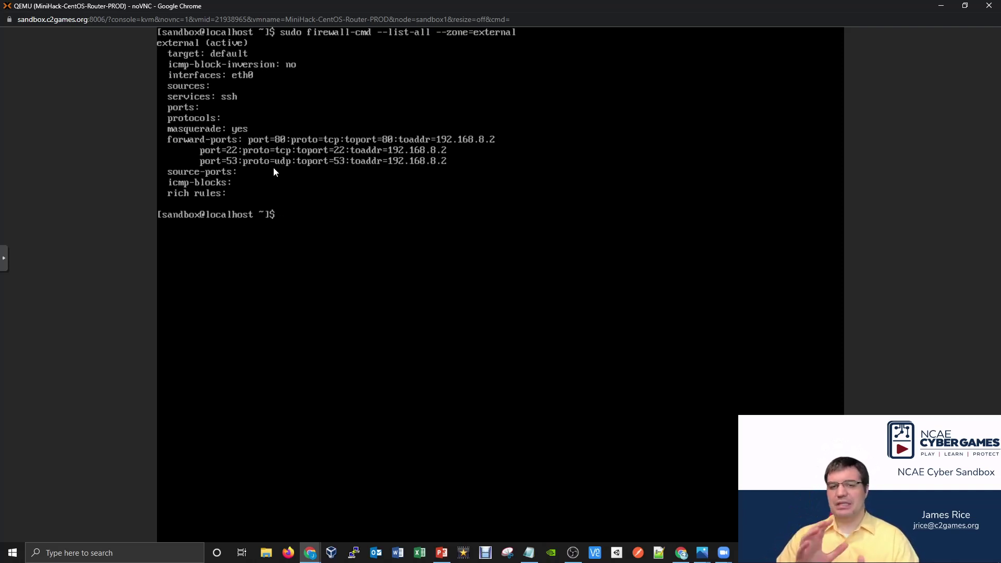
Switch to the Ubuntu desktop console and unlock it with the account password.
mouse_move(310, 551)
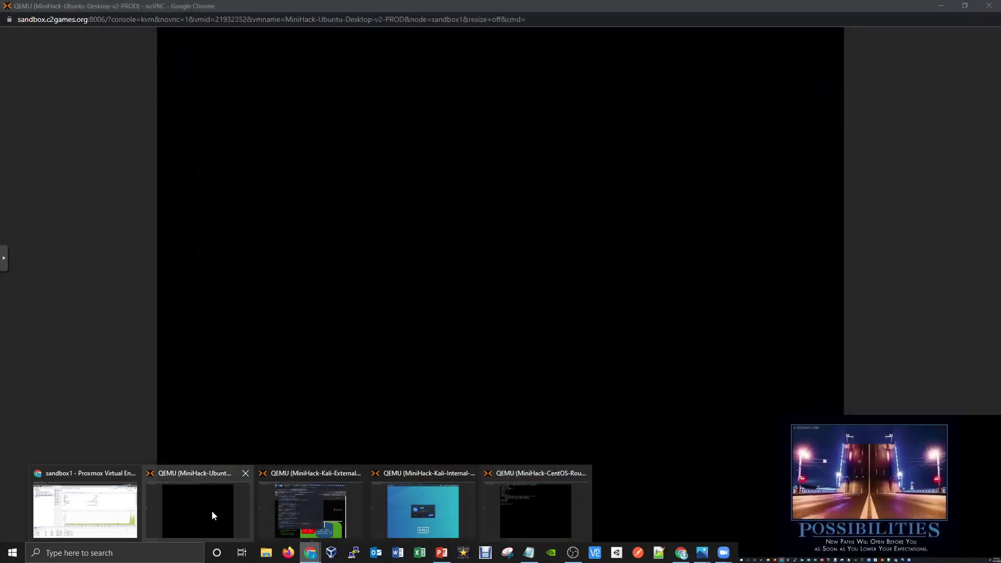
click(211, 511)
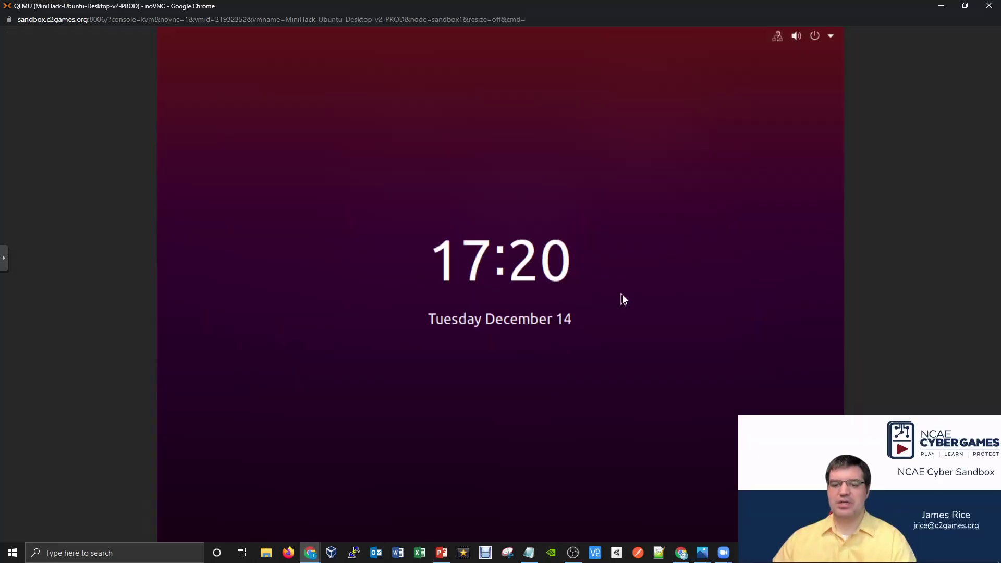
click(622, 295)
text(changeme)
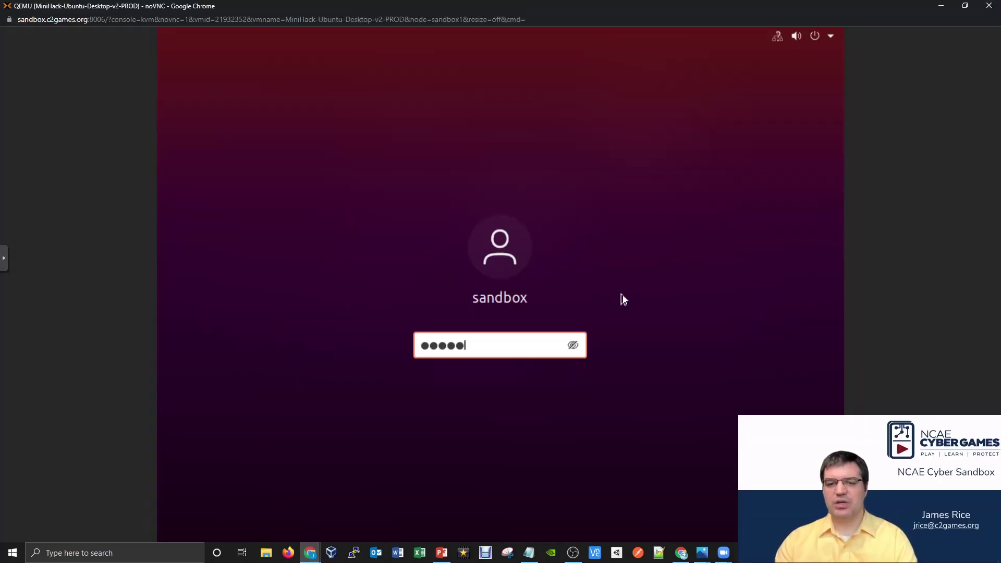
key(Return)
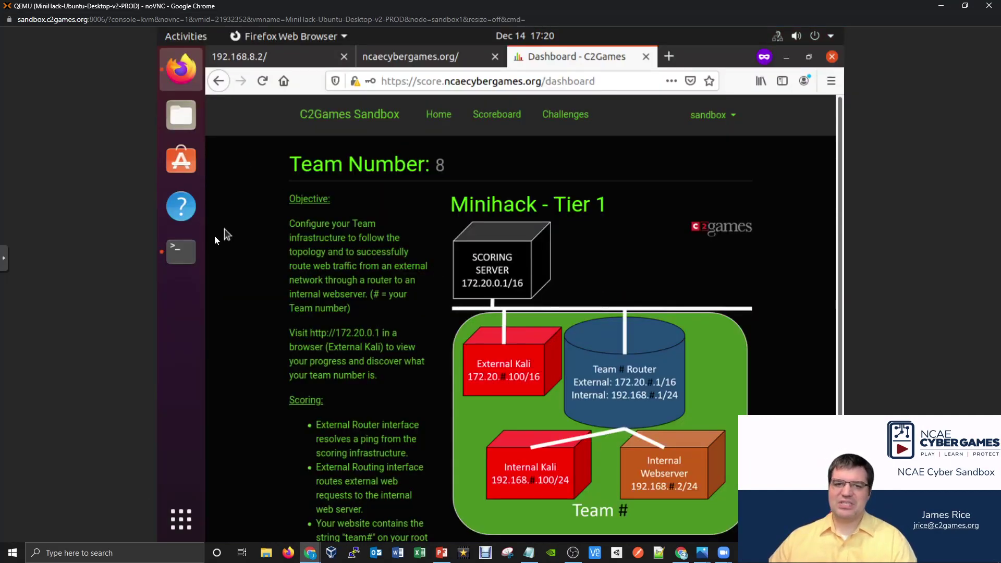
List the /etc/bind files with ls -l in the terminal.
click(181, 251)
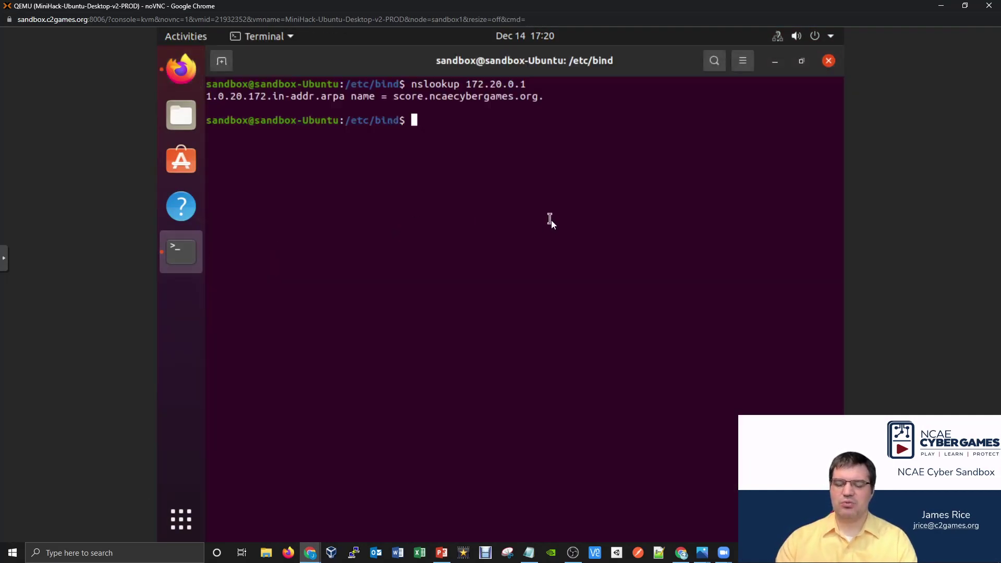
text(ls -l)
key(Return)
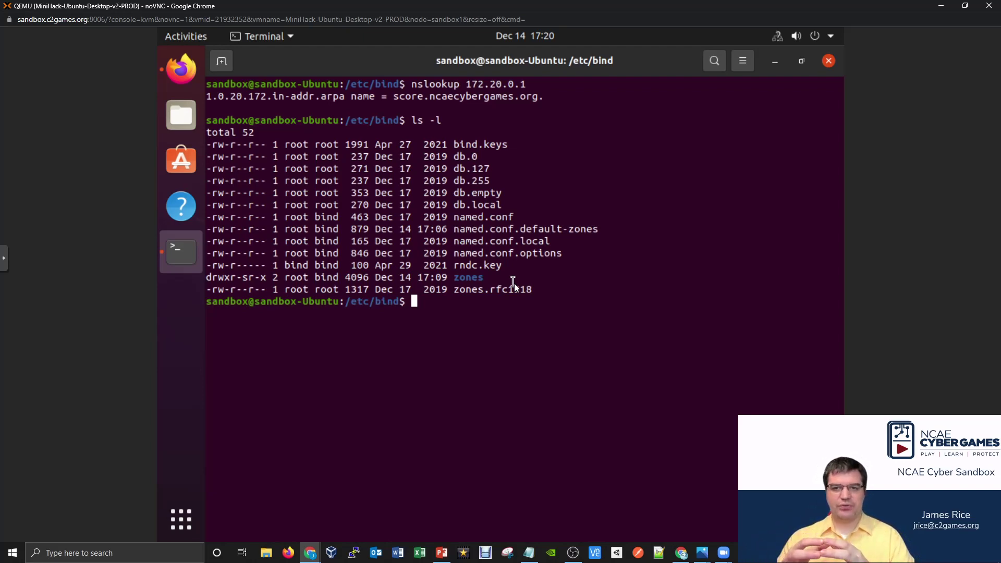
Bring the Firefox window with the Team 8 C2Games dashboard to the front.
click(181, 69)
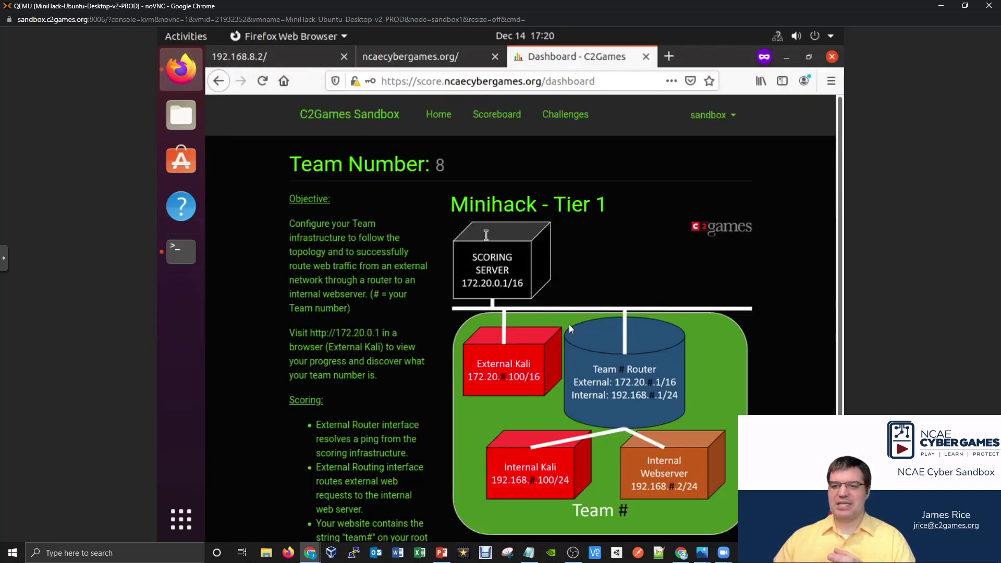